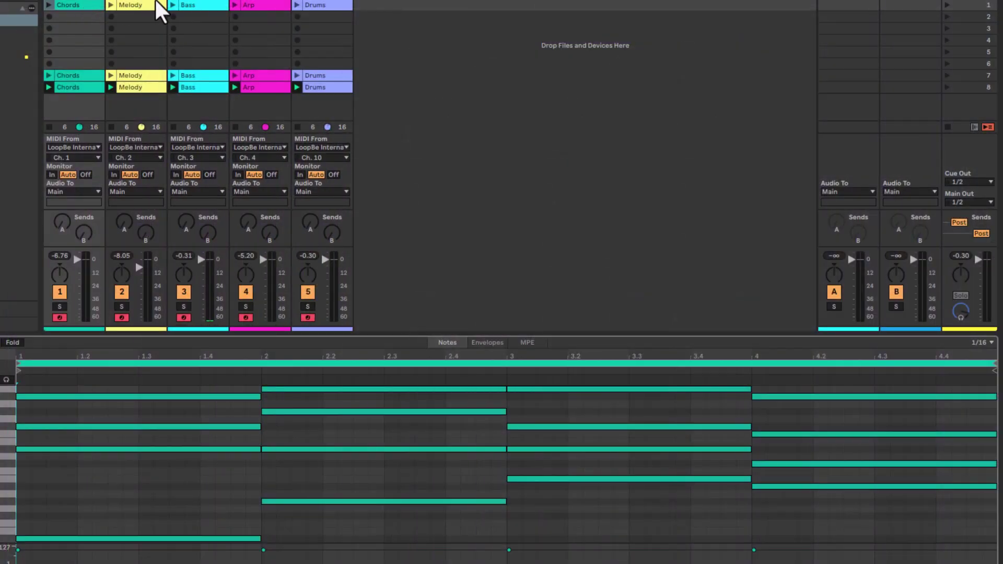
- Show the exported Bass clip's notes, then the Melody clip's notes, in Ableton's clip editor
{"action": "left_click", "coordinate": [216, 7]}
{"action": "left_click", "coordinate": [157, 5]}
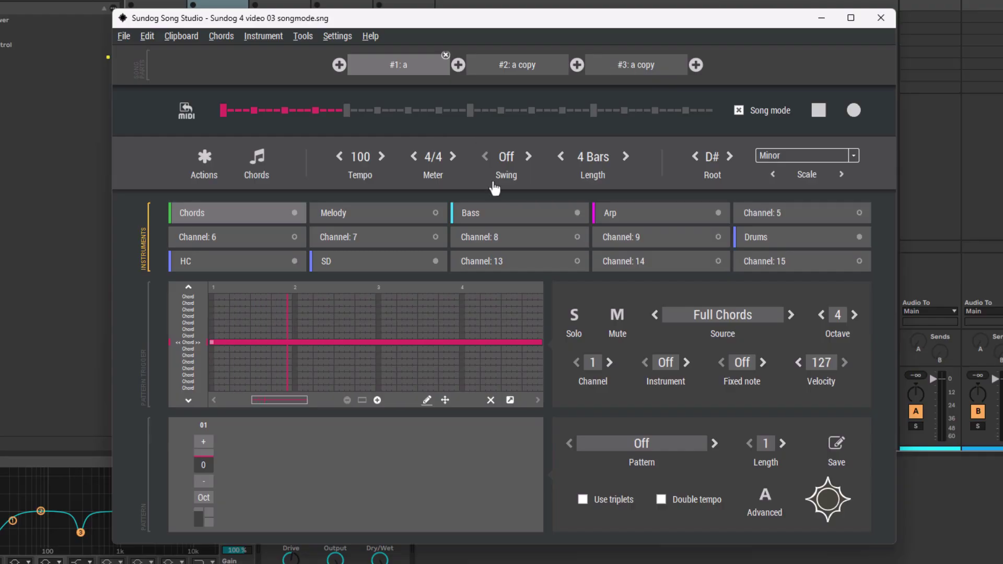
- Review the Bass, Arp, Melody, HC and SD instrument patterns, ending back on Arp
{"action": "left_click", "coordinate": [497, 221]}
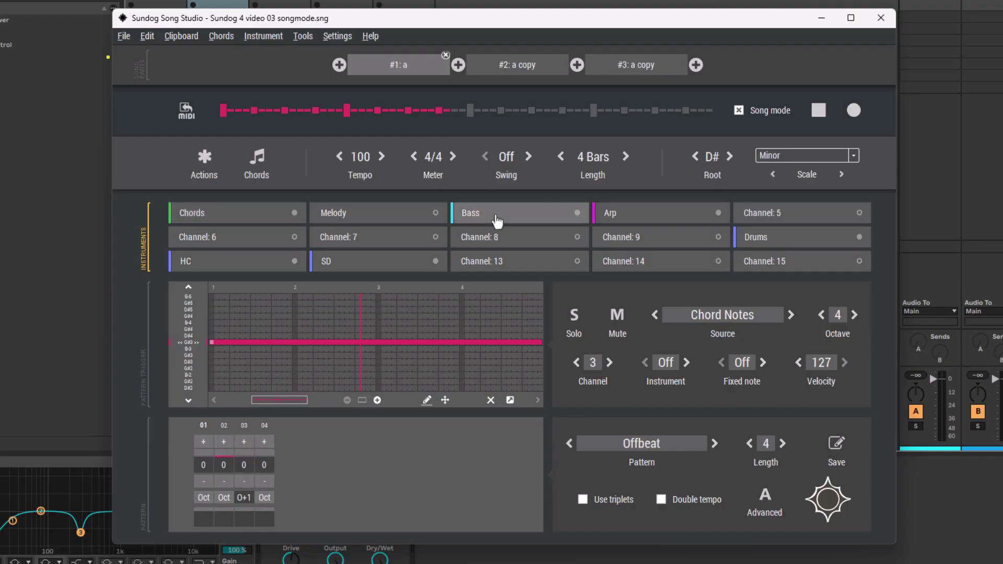
{"action": "left_click", "coordinate": [639, 218]}
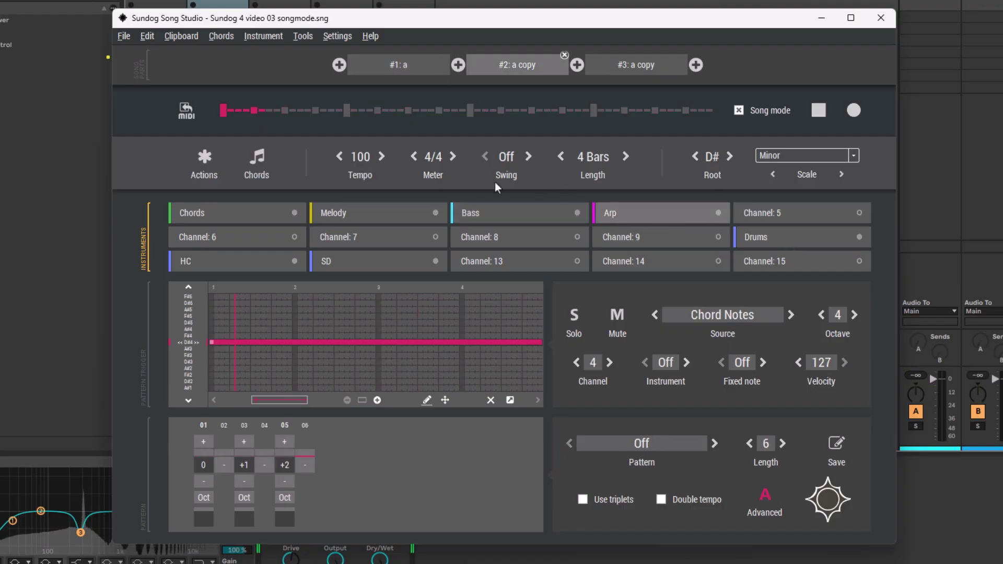
{"action": "left_click", "coordinate": [388, 214]}
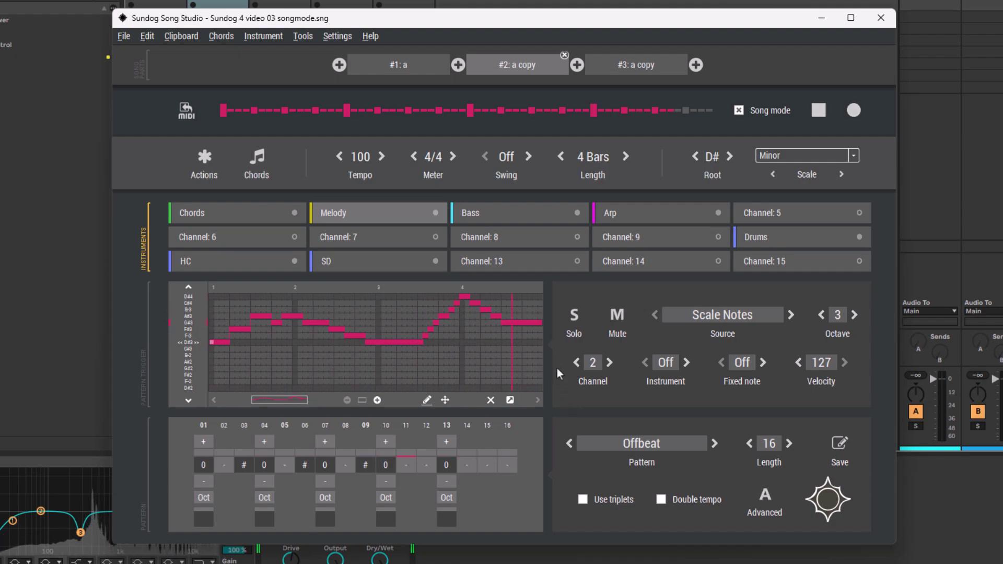
{"action": "left_click", "coordinate": [241, 267]}
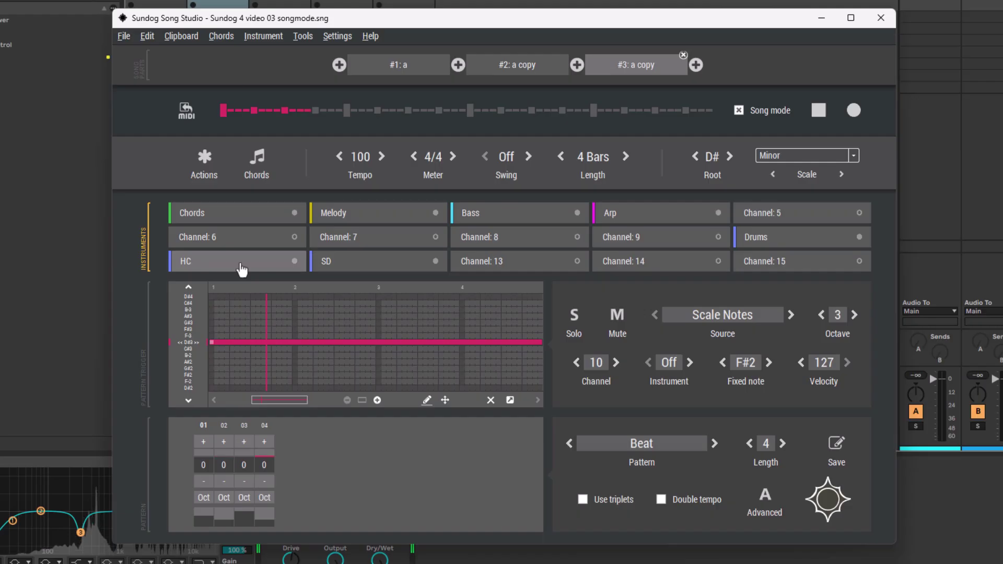
{"action": "left_click", "coordinate": [354, 267]}
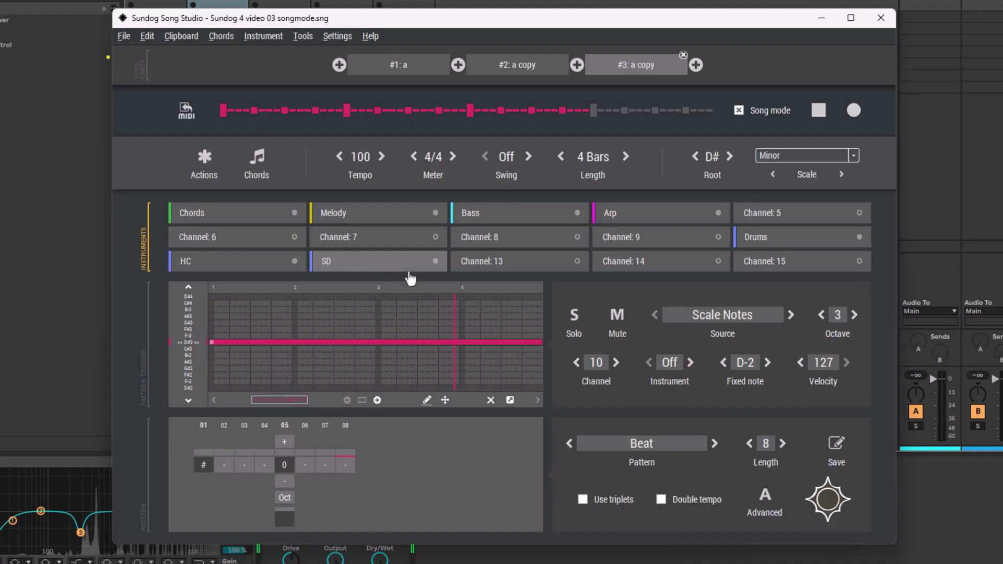
{"action": "left_click", "coordinate": [624, 216]}
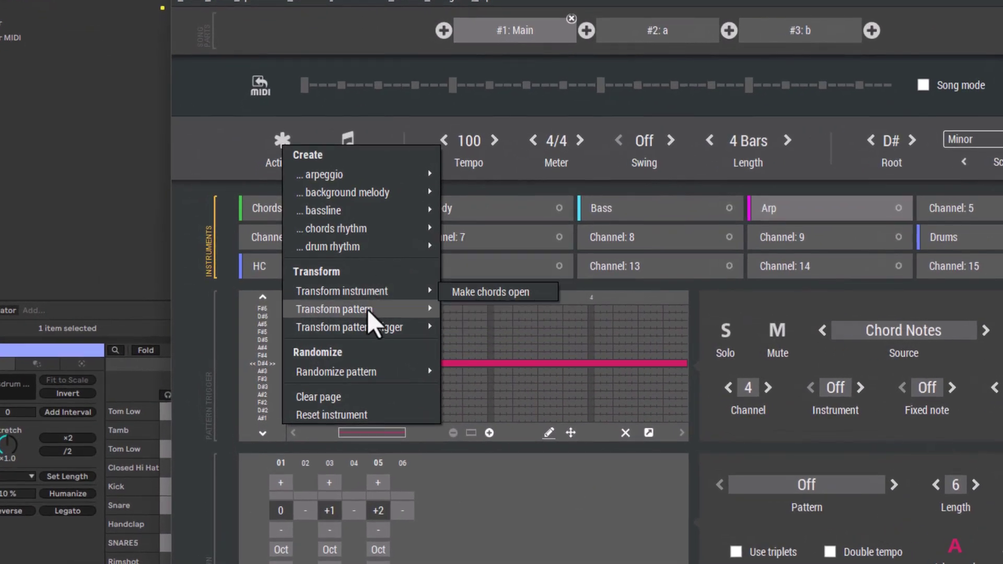
- Reverse the Arp pattern so it reads +2, +1, 0, then select the empty Melody instrument
{"action": "mouse_move", "coordinate": [387, 314]}
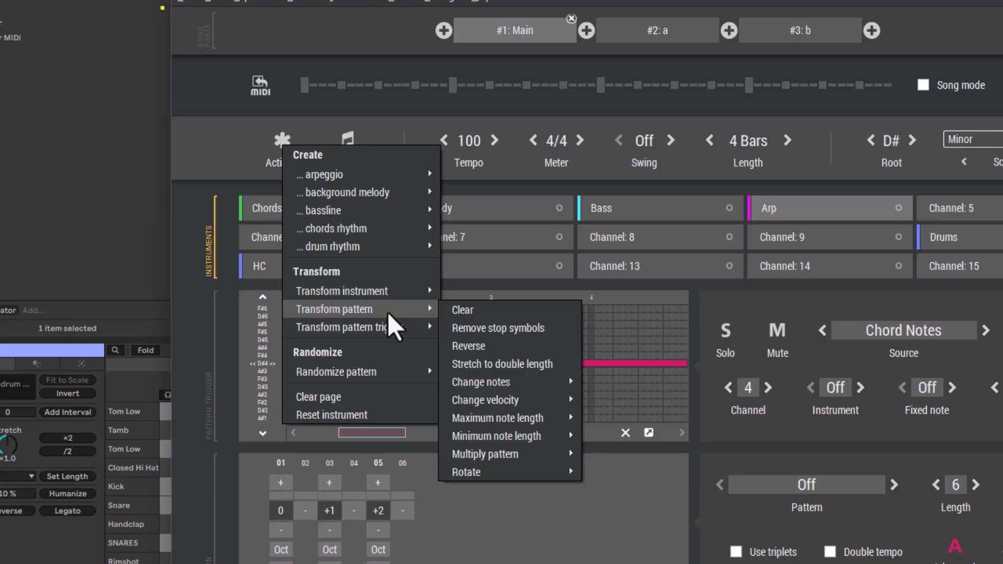
{"action": "left_click", "coordinate": [489, 346]}
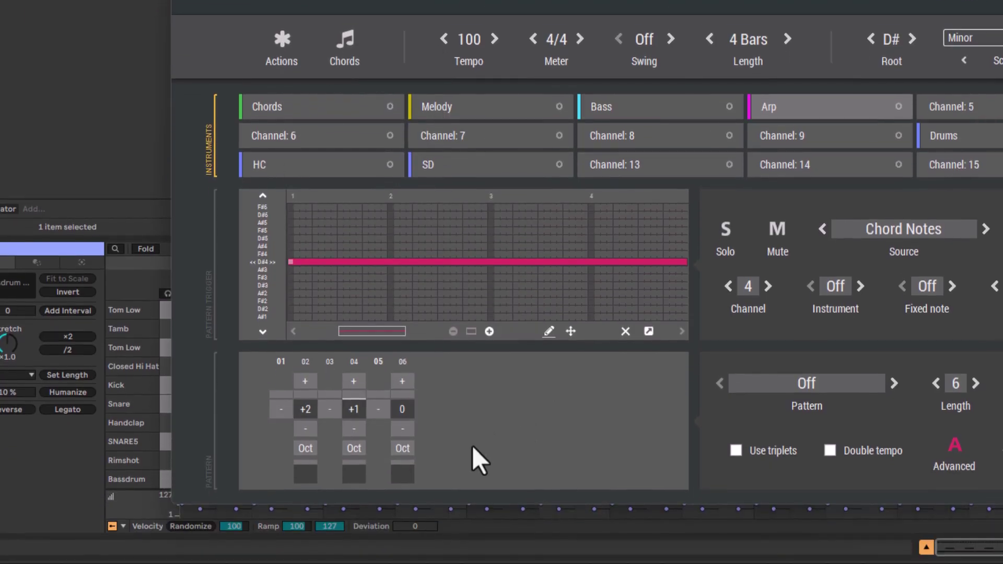
{"action": "left_click", "coordinate": [522, 100]}
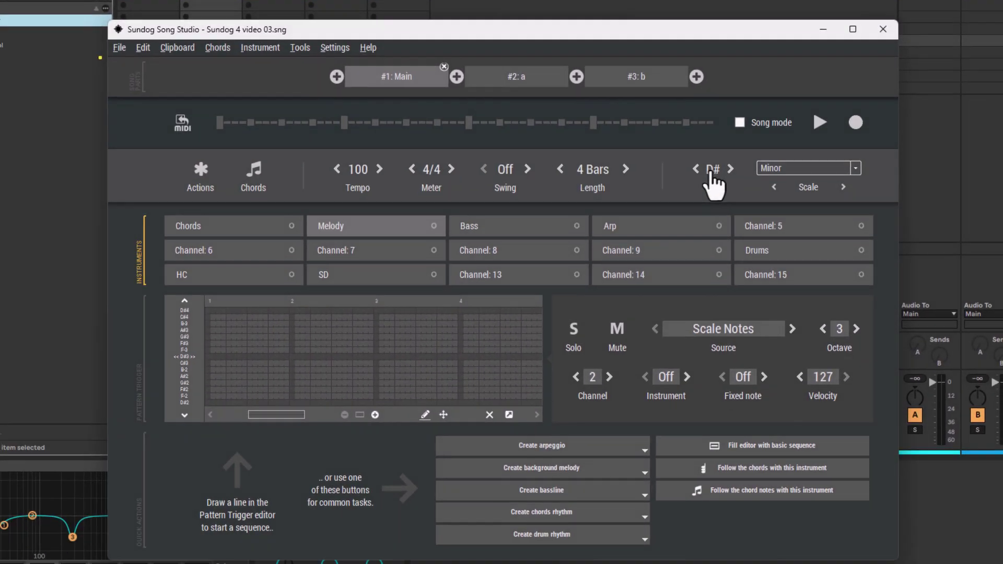
- Keep root D# with Minor scale and fill the Melody with one sustained D#3 note
{"action": "left_click", "coordinate": [701, 211]}
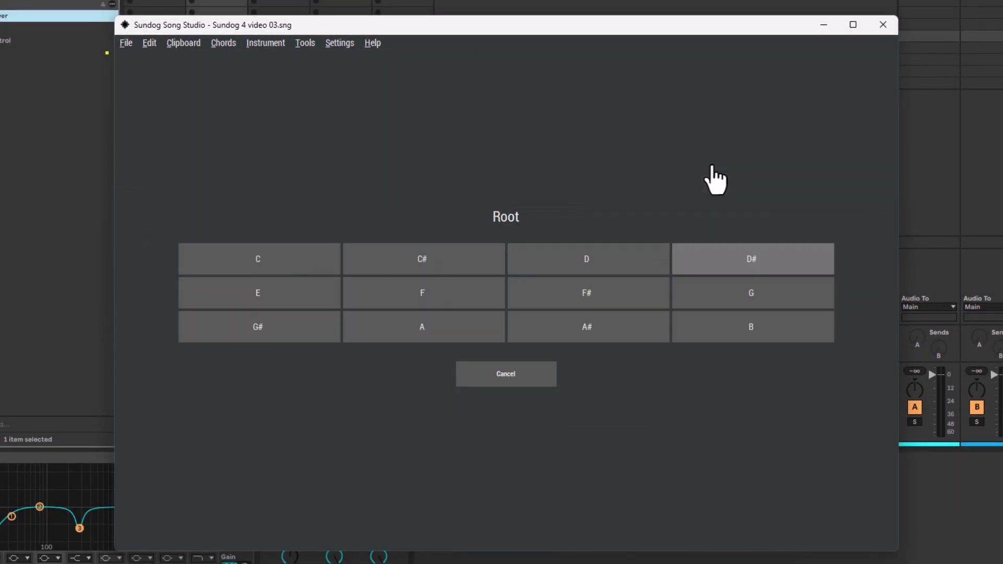
{"action": "left_click", "coordinate": [743, 251]}
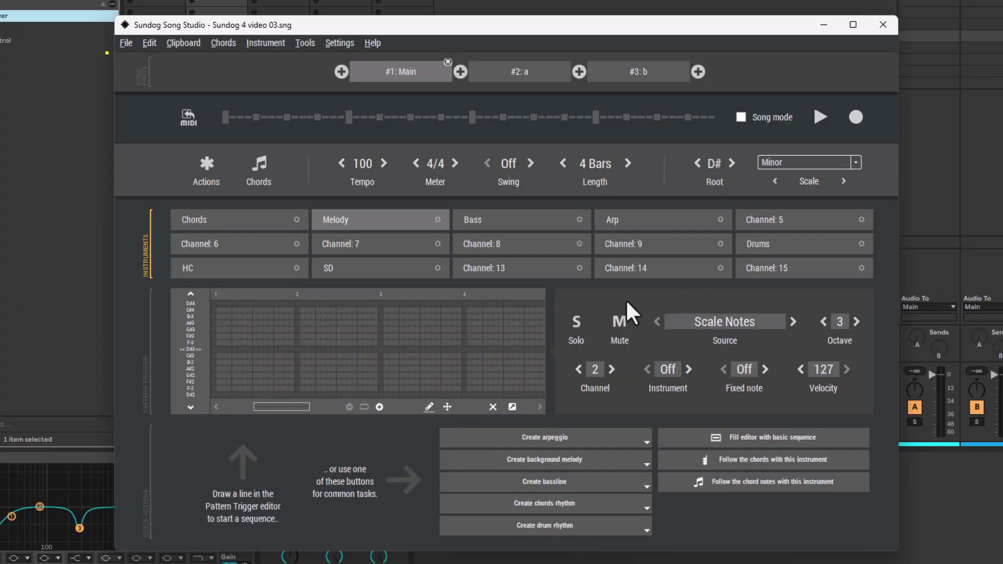
{"action": "left_click", "coordinate": [855, 163]}
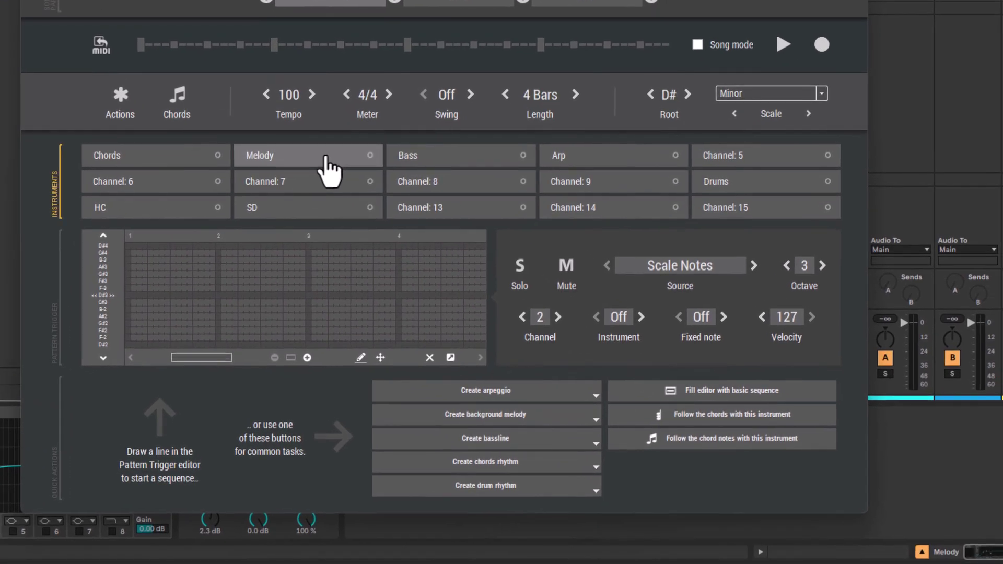
{"action": "left_click", "coordinate": [674, 393]}
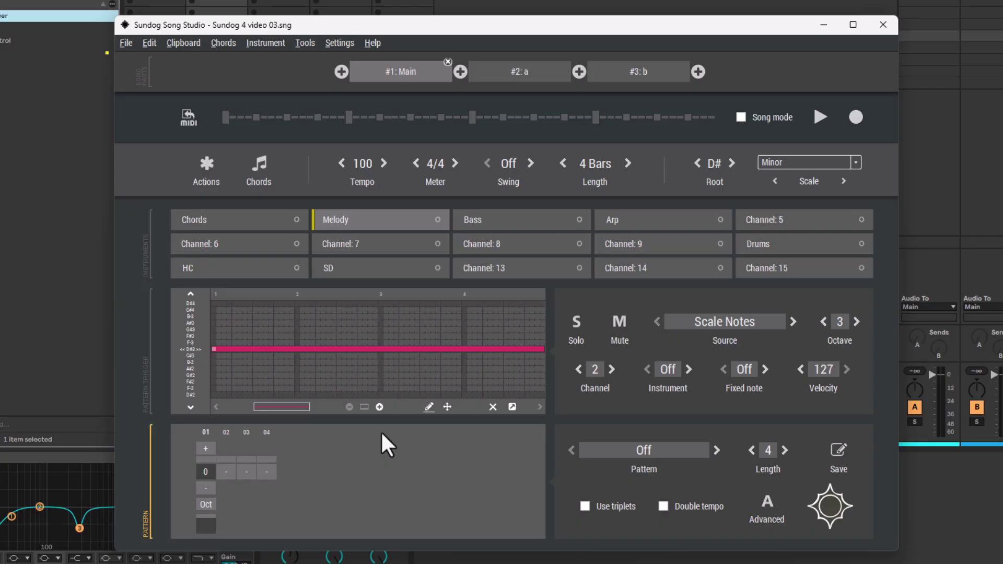
- Start playback and draw the Melody's rising and falling contour in the trigger editor
{"action": "key", "text": "space"}
{"action": "key", "text": "space"}
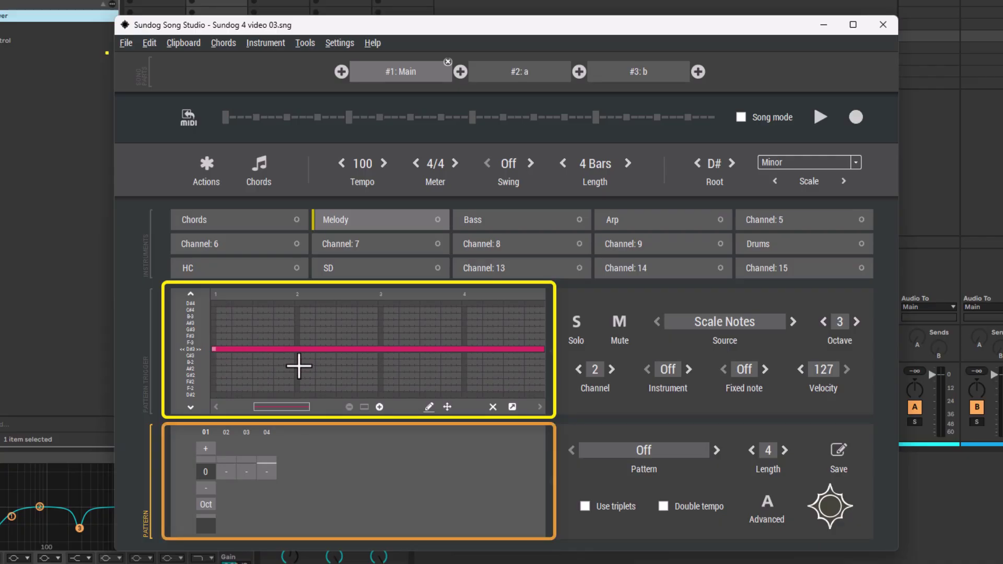
{"action": "mouse_move", "coordinate": [271, 327]}
{"action": "left_mouse_down"}
{"action": "mouse_move", "coordinate": [211, 350]}
{"action": "mouse_move", "coordinate": [267, 330]}
{"action": "mouse_move", "coordinate": [397, 338]}
{"action": "left_mouse_up"}
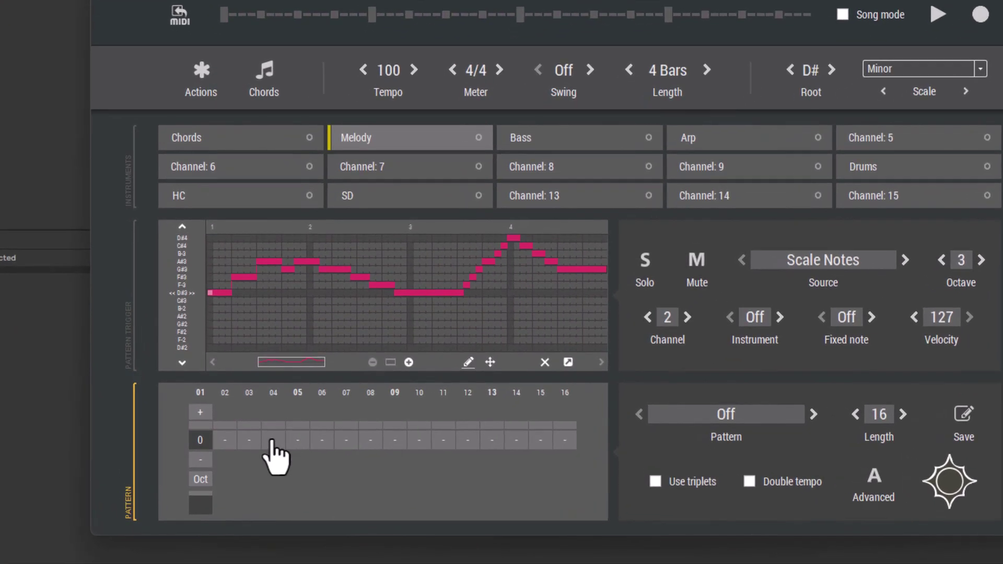
- Place Melody notes on steps 1, 4, 7, 10 and 13 with stops on 3, 6 and 9, then play
{"action": "left_click", "coordinate": [266, 472]}
{"action": "left_click", "coordinate": [248, 441]}
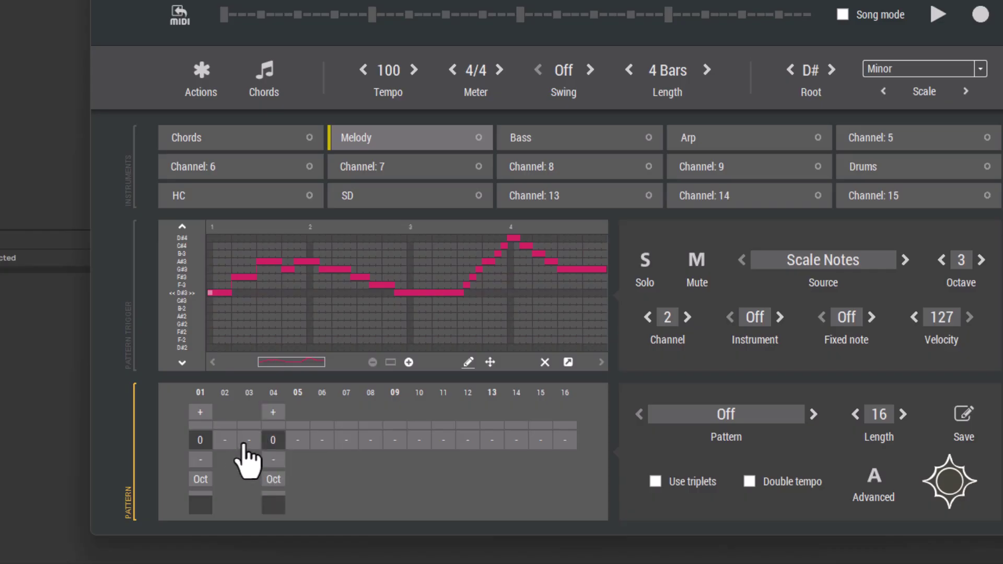
{"action": "left_click", "coordinate": [249, 441]}
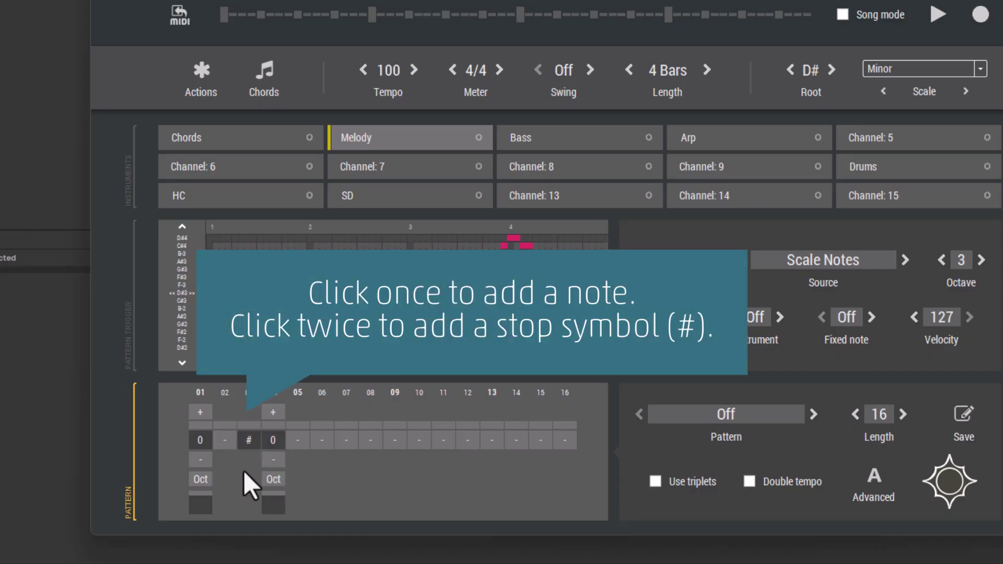
{"action": "left_click", "coordinate": [346, 440]}
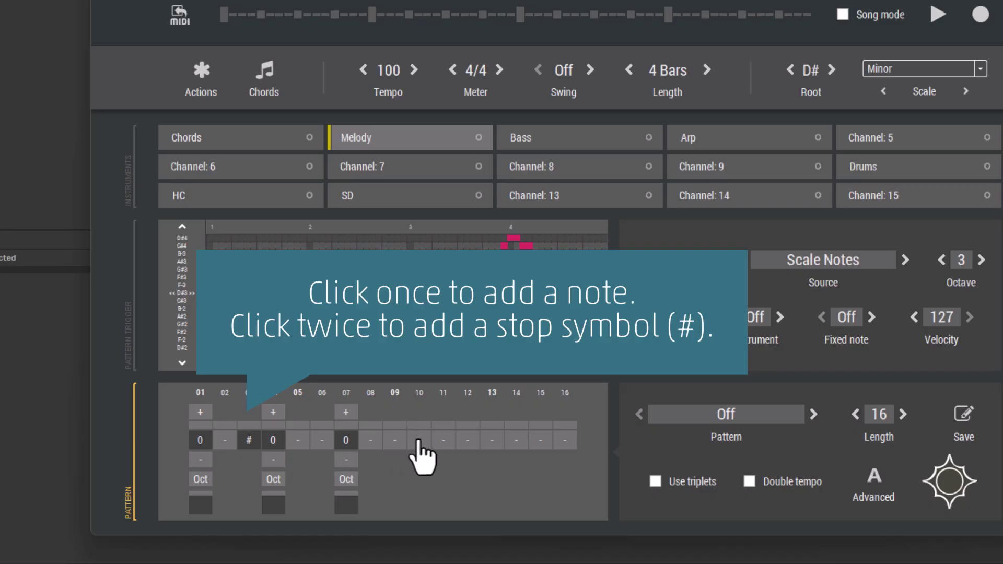
{"action": "left_click", "coordinate": [419, 442]}
{"action": "left_click", "coordinate": [322, 441]}
{"action": "left_click", "coordinate": [322, 442]}
{"action": "left_click", "coordinate": [388, 442]}
{"action": "left_click", "coordinate": [387, 441]}
{"action": "left_click_drag", "start_coordinate": [419, 440], "coordinate": [494, 439]}
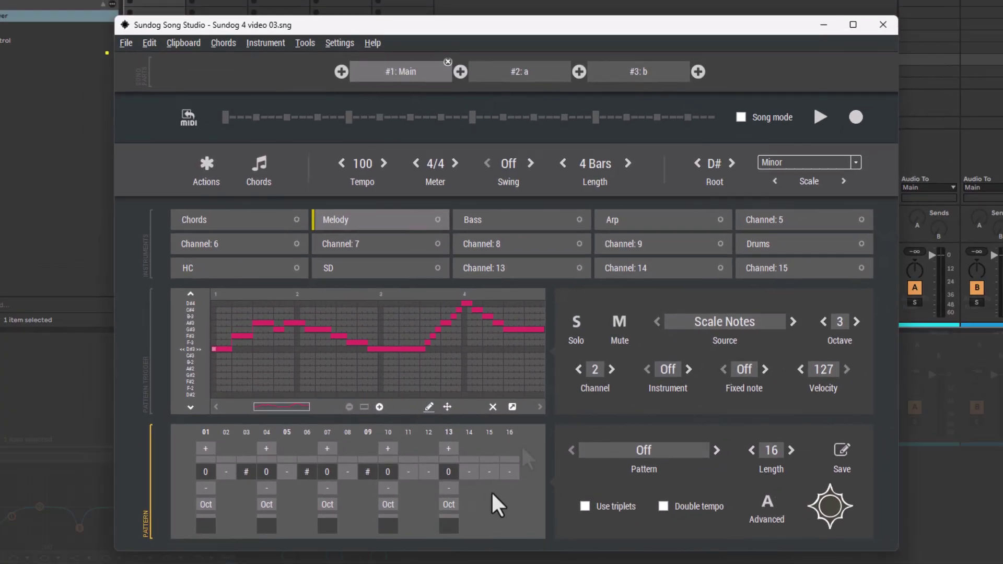
{"action": "key", "text": "space"}
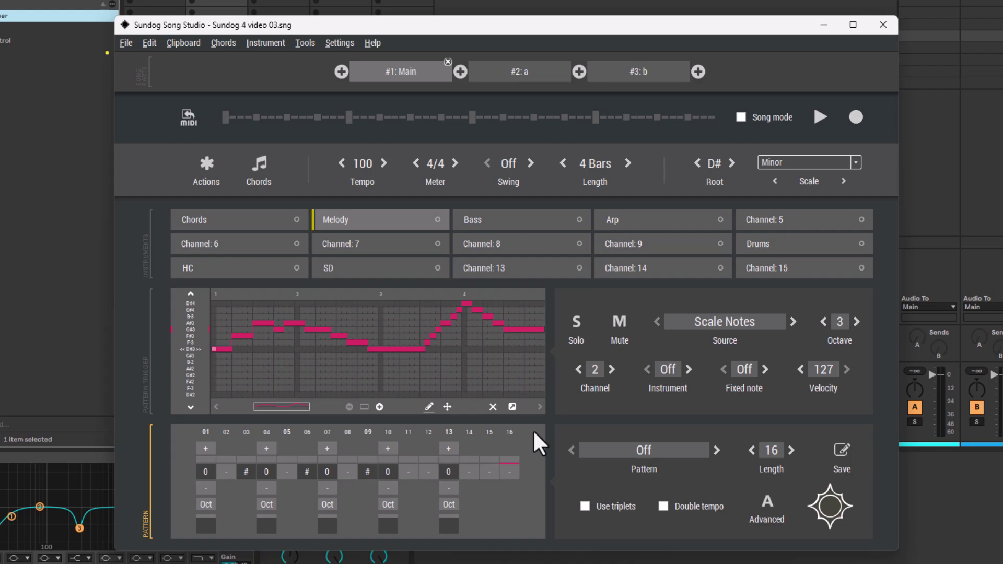
- Preview Pattern Finder presets and load Various\L16 Mono 7 as the Melody pattern
{"action": "left_click", "coordinate": [643, 451]}
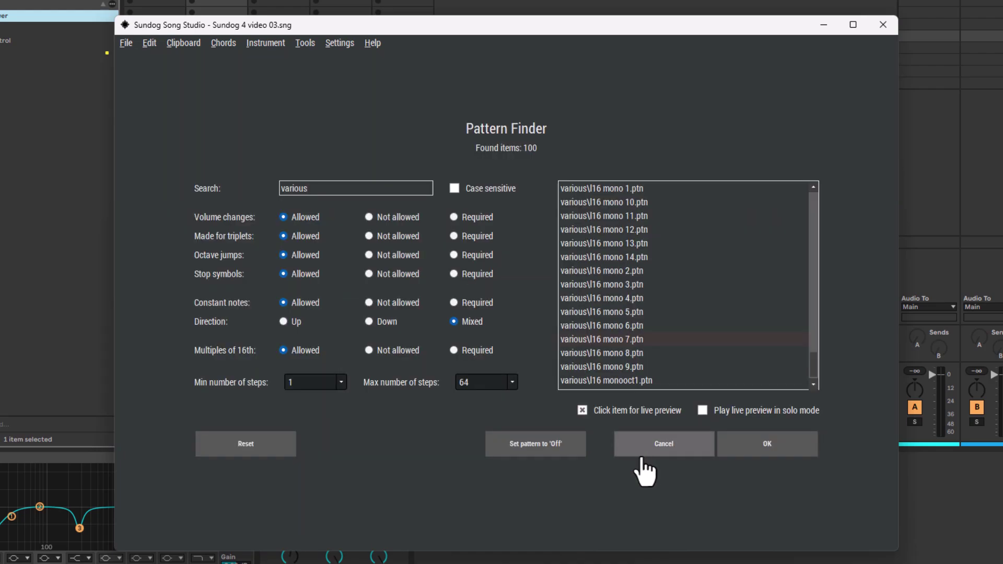
{"action": "left_click", "coordinate": [638, 285]}
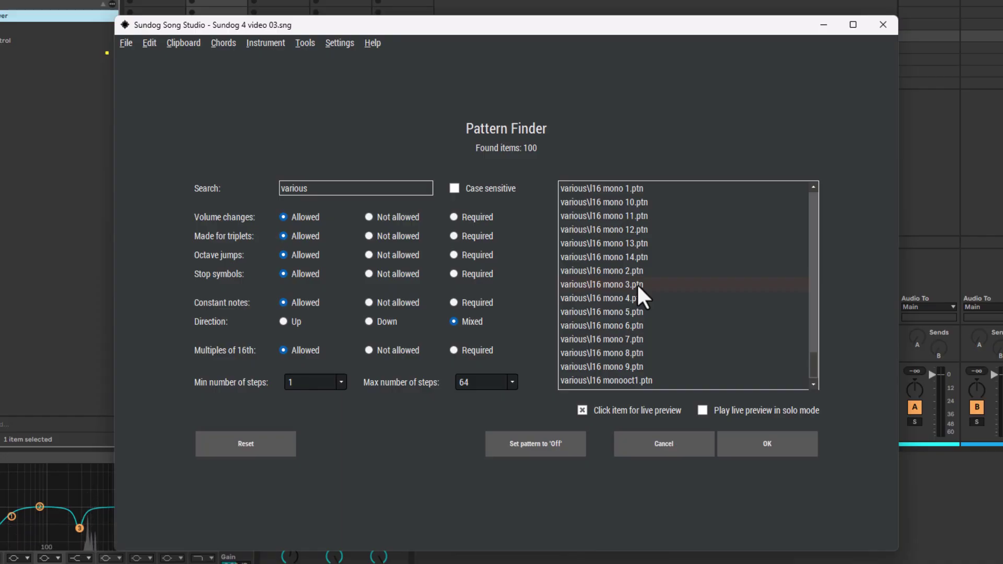
{"action": "double_click", "coordinate": [638, 339]}
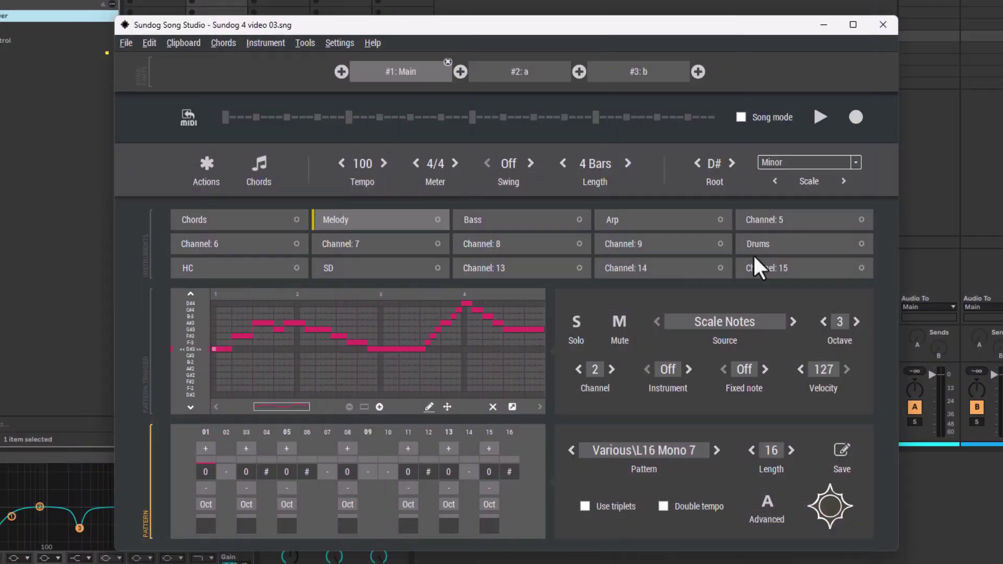
- Fill the Drums with a basic sequence fixed to C-2 Bass Drum 1, then stop playback
{"action": "left_click", "coordinate": [797, 253]}
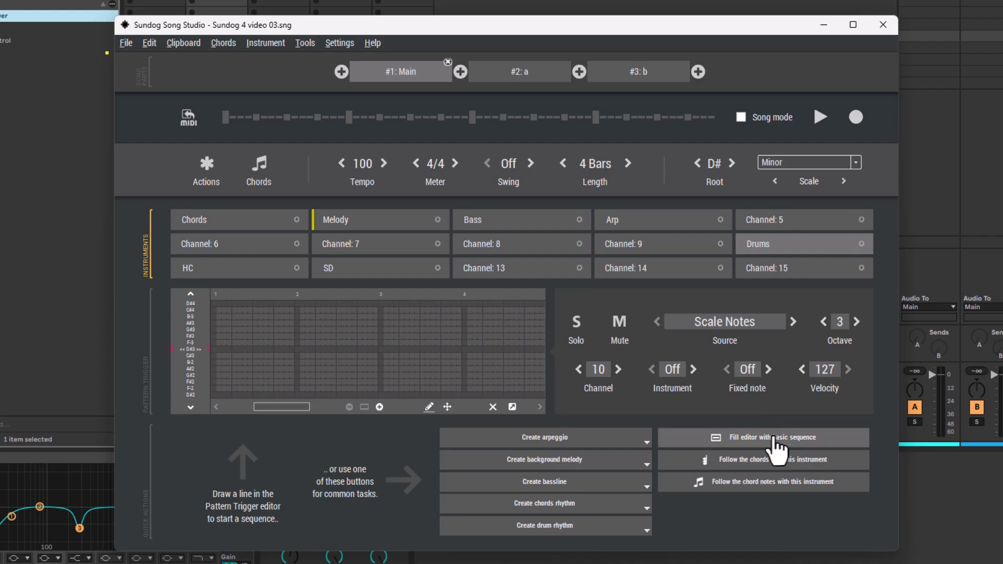
{"action": "left_click", "coordinate": [773, 437]}
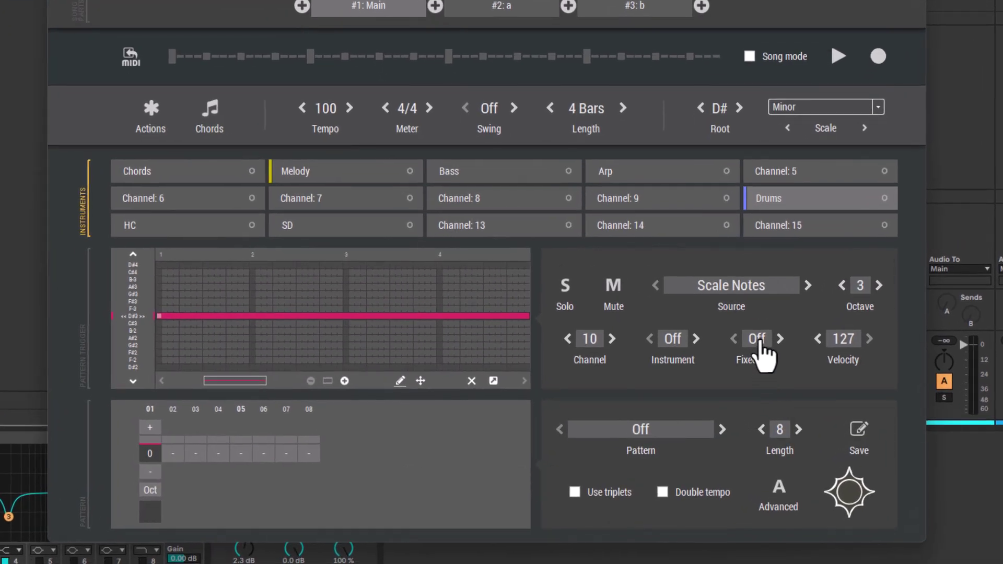
{"action": "left_click", "coordinate": [757, 339]}
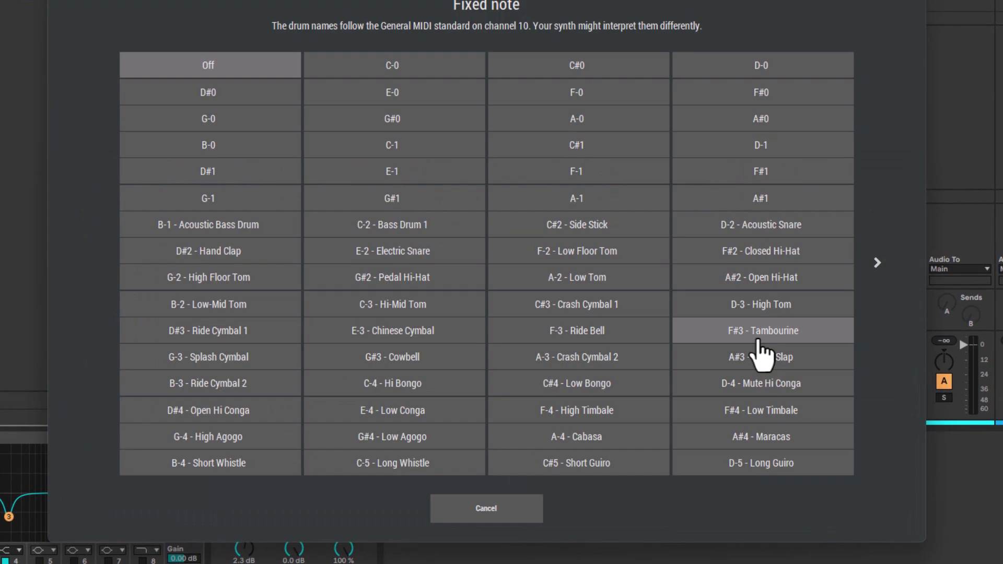
{"action": "left_click", "coordinate": [437, 276]}
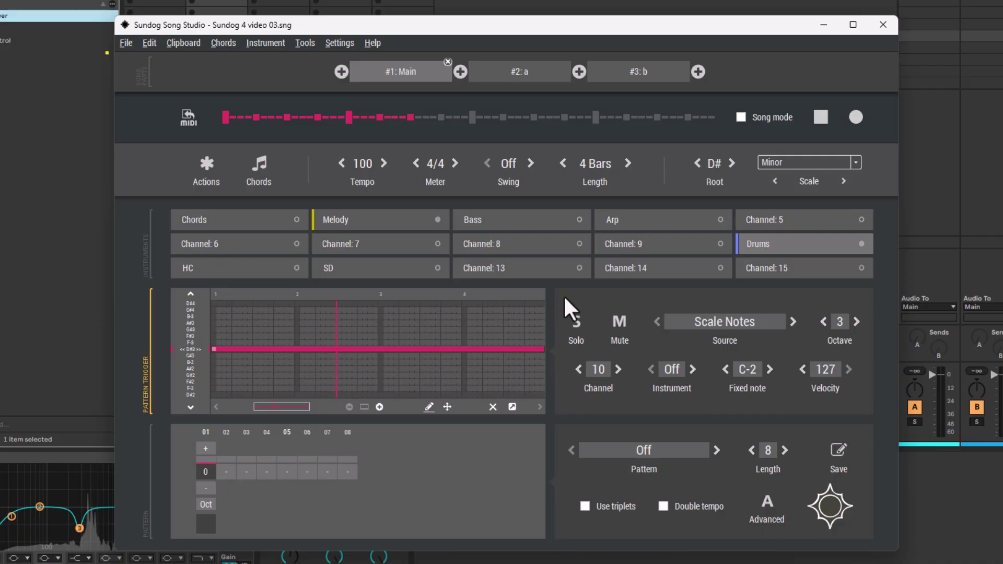
{"action": "key", "text": "space"}
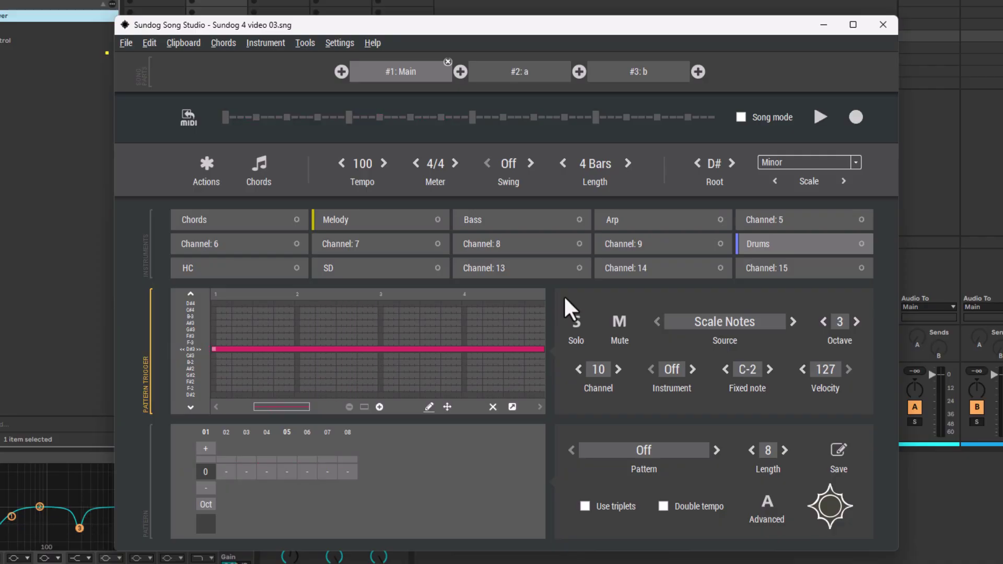
- Fill HC and SD with basic sequences, preview the drums, then stop playback on Drums
{"action": "left_click", "coordinate": [234, 271]}
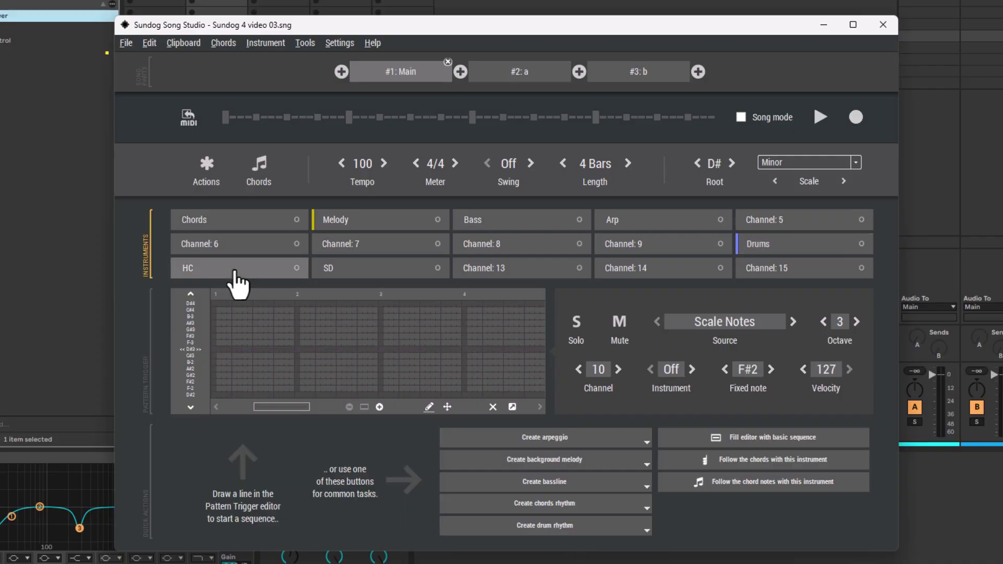
{"action": "left_click", "coordinate": [772, 448]}
{"action": "left_click", "coordinate": [401, 269]}
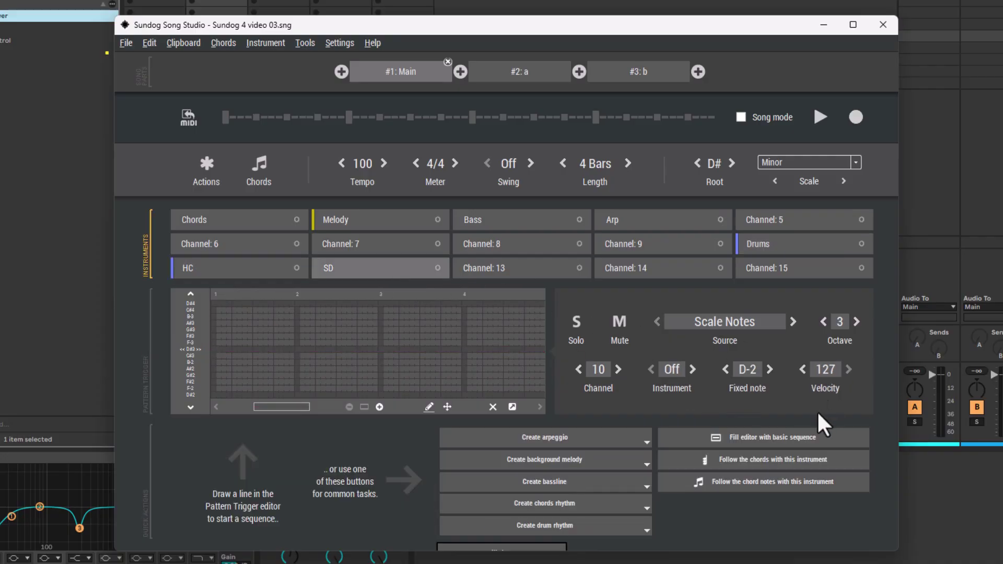
{"action": "left_click", "coordinate": [787, 441]}
{"action": "key", "text": "space"}
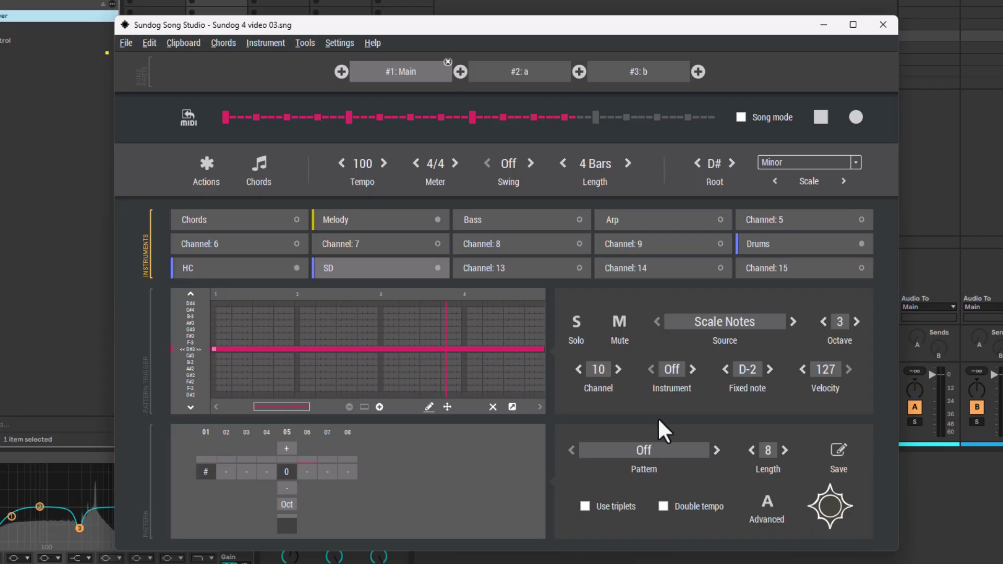
{"action": "left_click", "coordinate": [789, 256]}
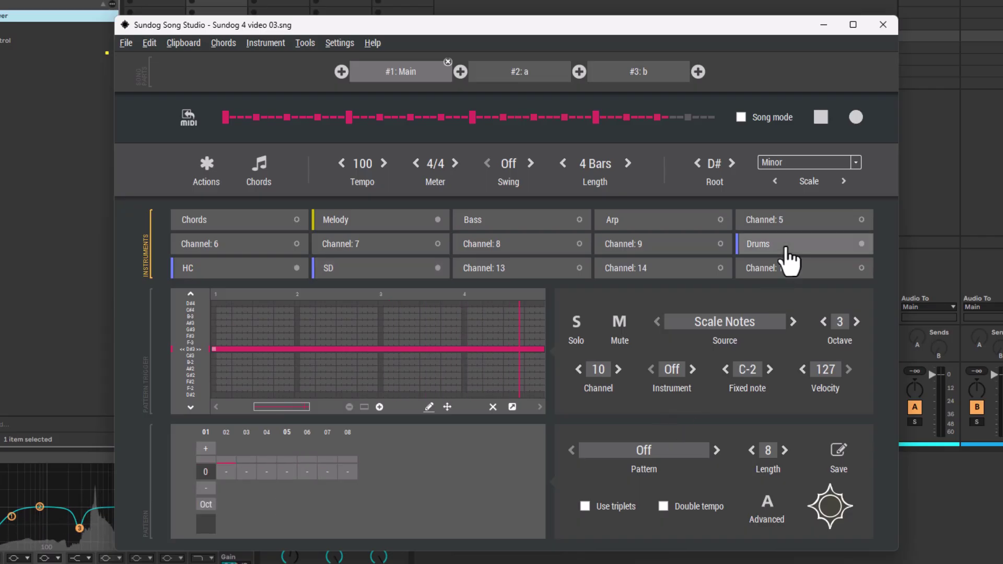
{"action": "key", "text": "space"}
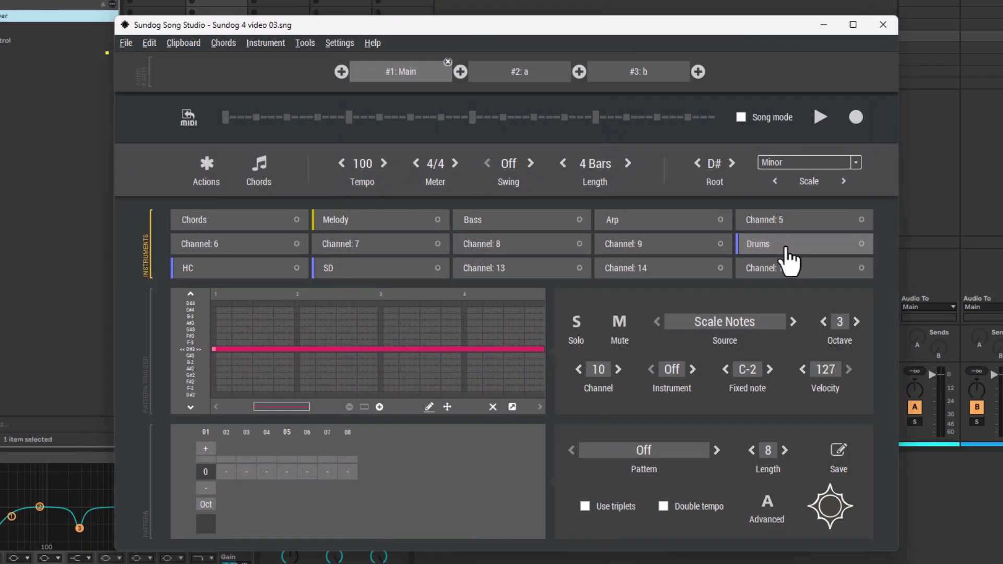
- Open the chord progression editor for the Chords instrument, leaving Double bass note unchanged
{"action": "left_click", "coordinate": [238, 224]}
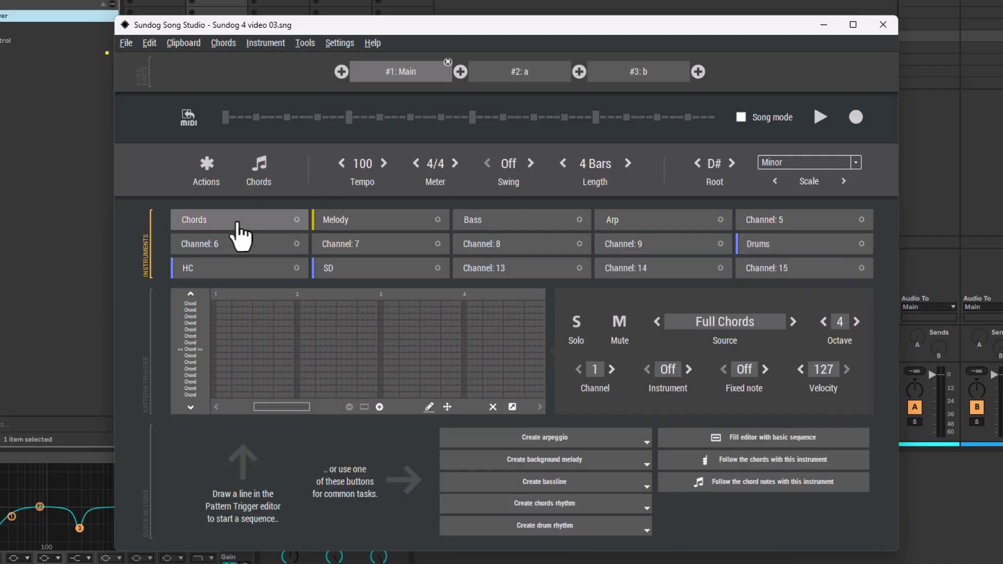
{"action": "left_click", "coordinate": [260, 168]}
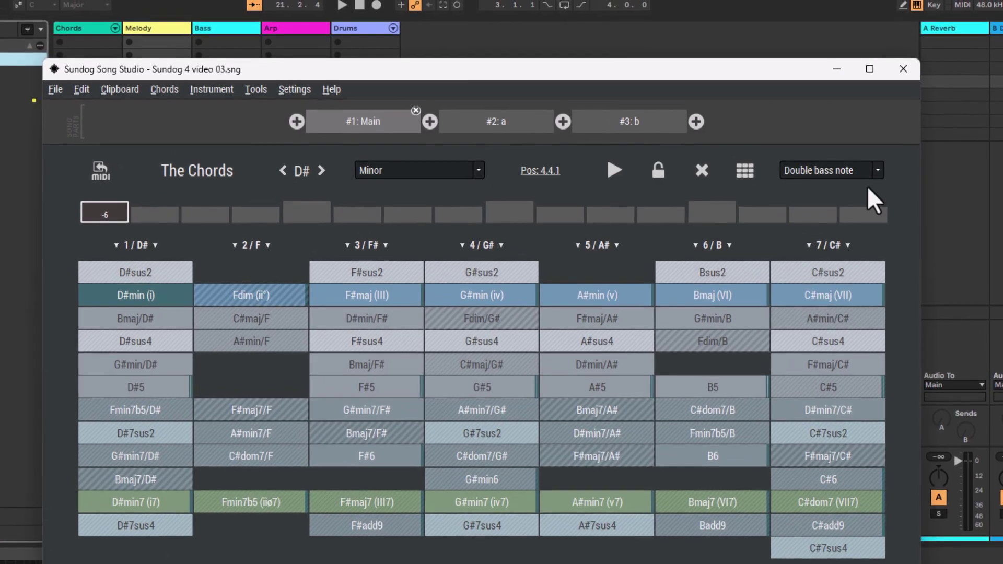
{"action": "left_click", "coordinate": [877, 170]}
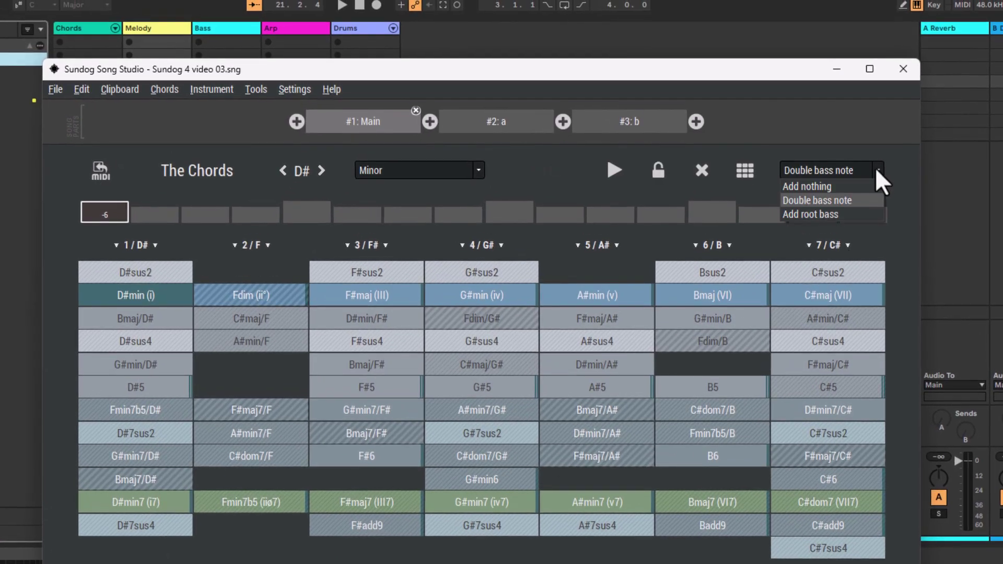
{"action": "left_click", "coordinate": [876, 171]}
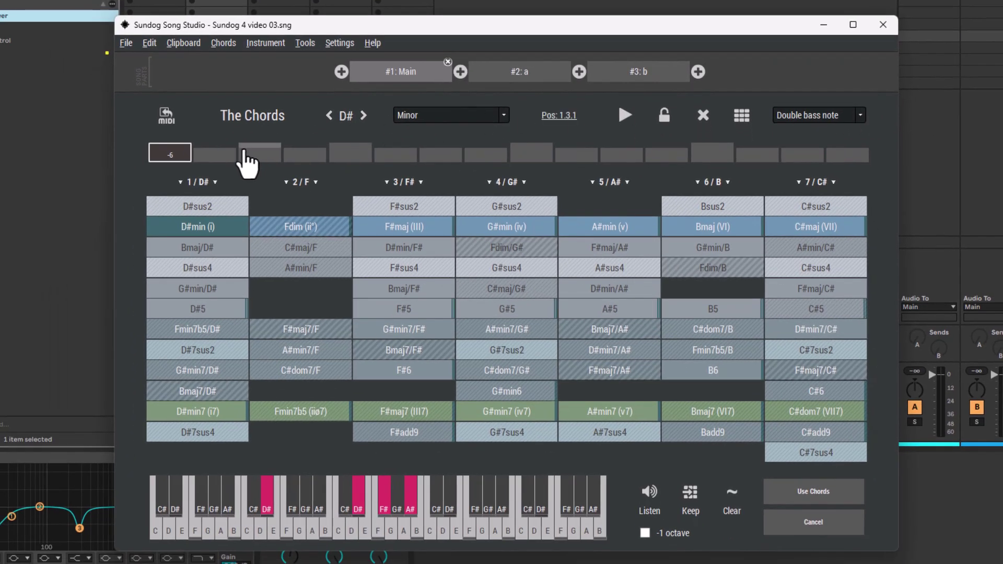
- Put D#min, G#min, Bmaj and A#min in slots 1, 5, 9 and 13, then play
{"action": "left_click", "coordinate": [202, 230]}
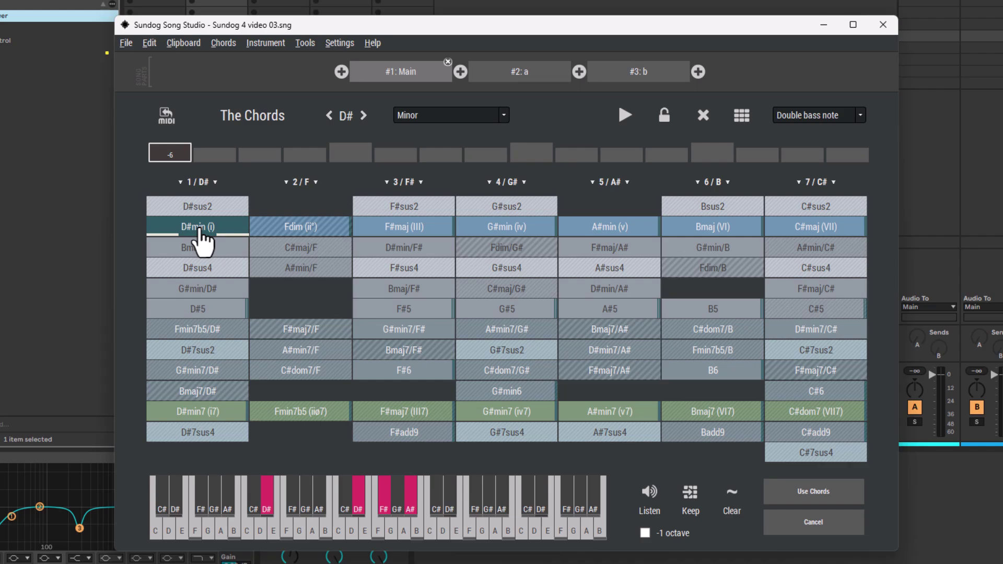
{"action": "left_click", "coordinate": [346, 153]}
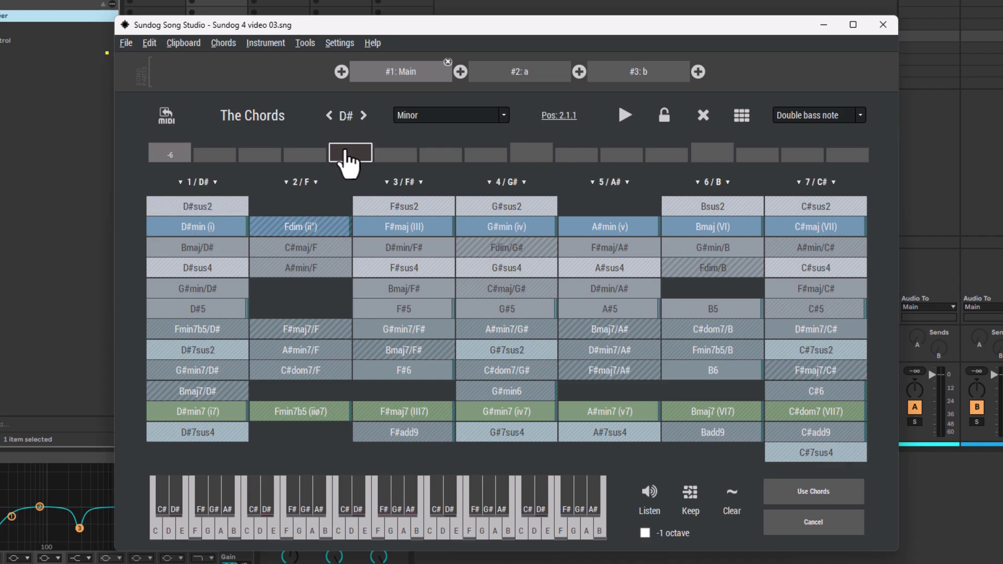
{"action": "left_click", "coordinate": [463, 230]}
{"action": "left_click", "coordinate": [494, 230]}
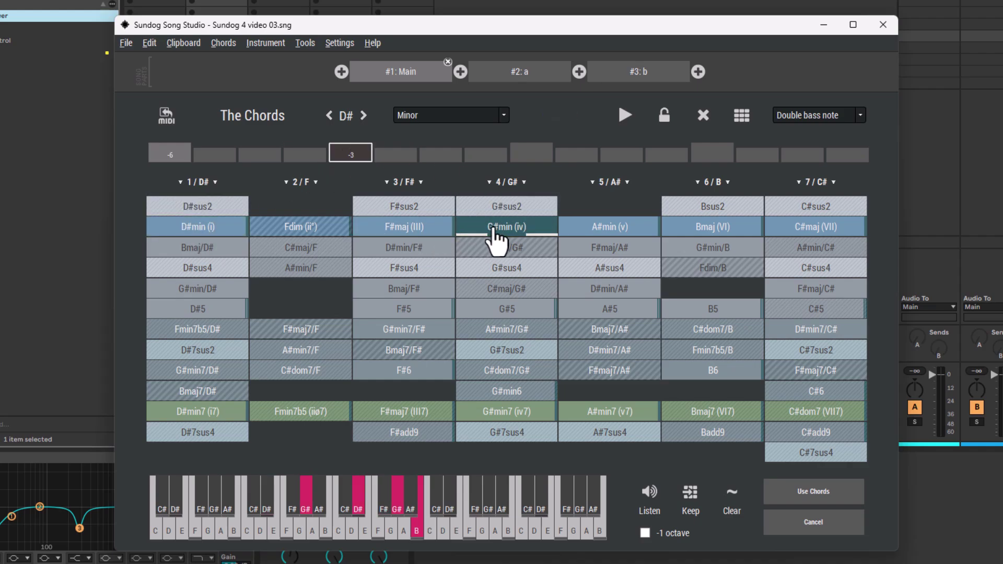
{"action": "left_click", "coordinate": [531, 153]}
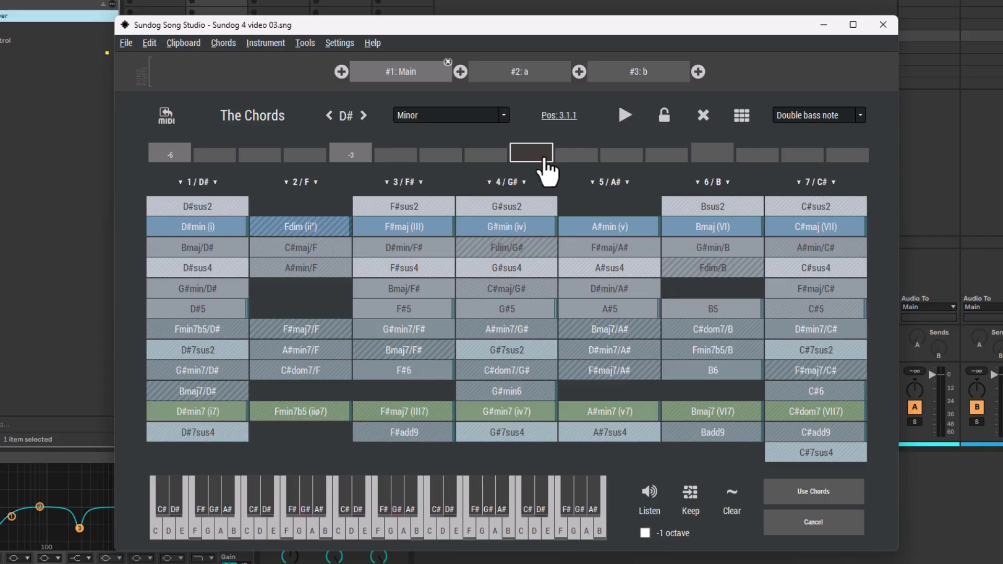
{"action": "left_click", "coordinate": [704, 230]}
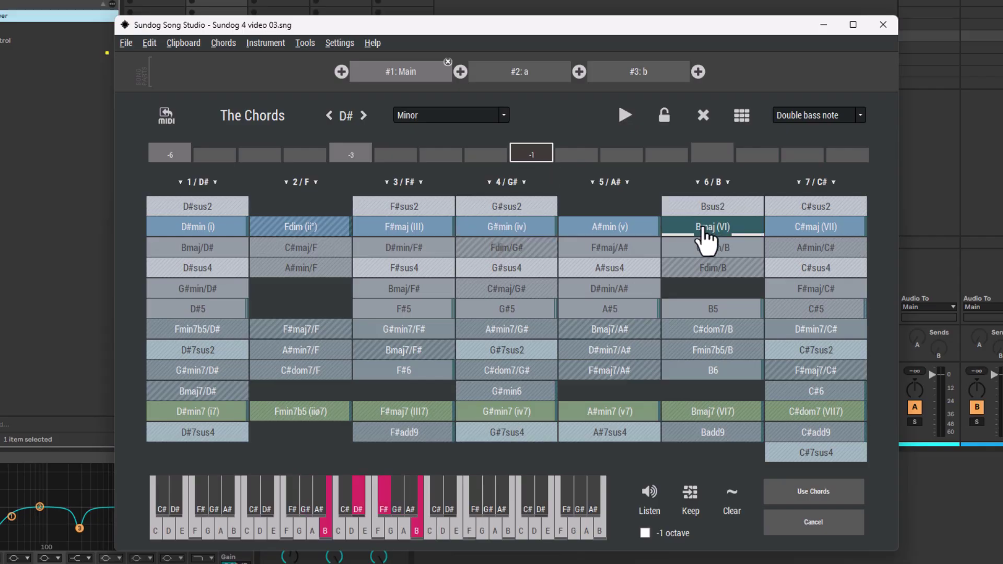
{"action": "left_click", "coordinate": [712, 152]}
{"action": "left_click", "coordinate": [610, 232]}
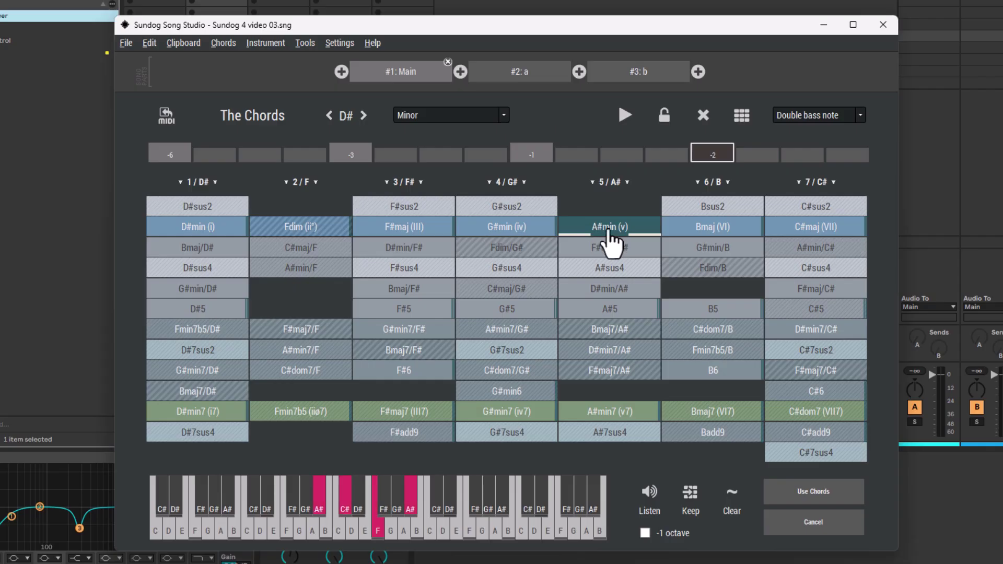
{"action": "key", "text": "space"}
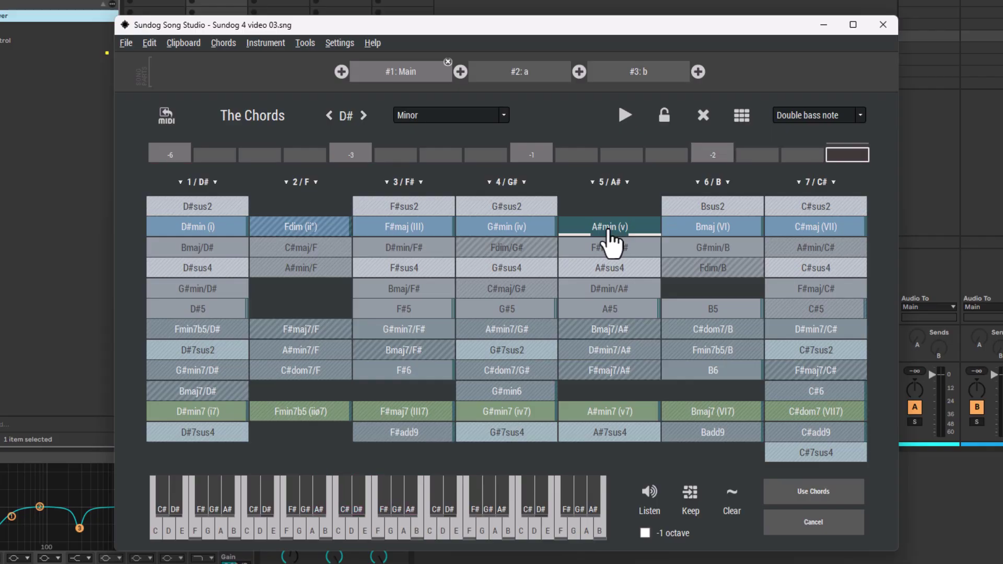
- Apply the new chord progression and make the Chords instrument follow it, previewing the result
{"action": "left_click", "coordinate": [811, 494]}
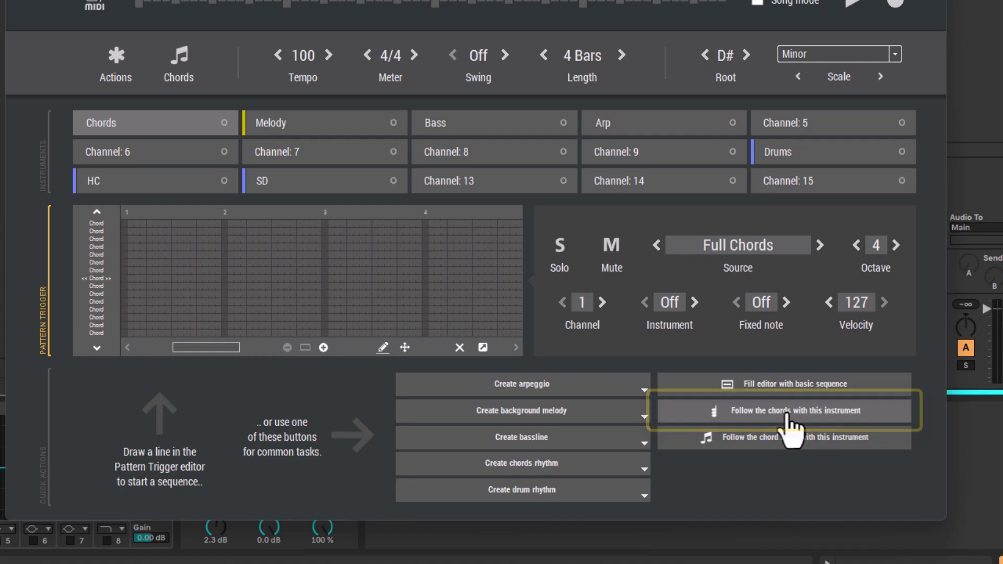
{"action": "left_click", "coordinate": [788, 418]}
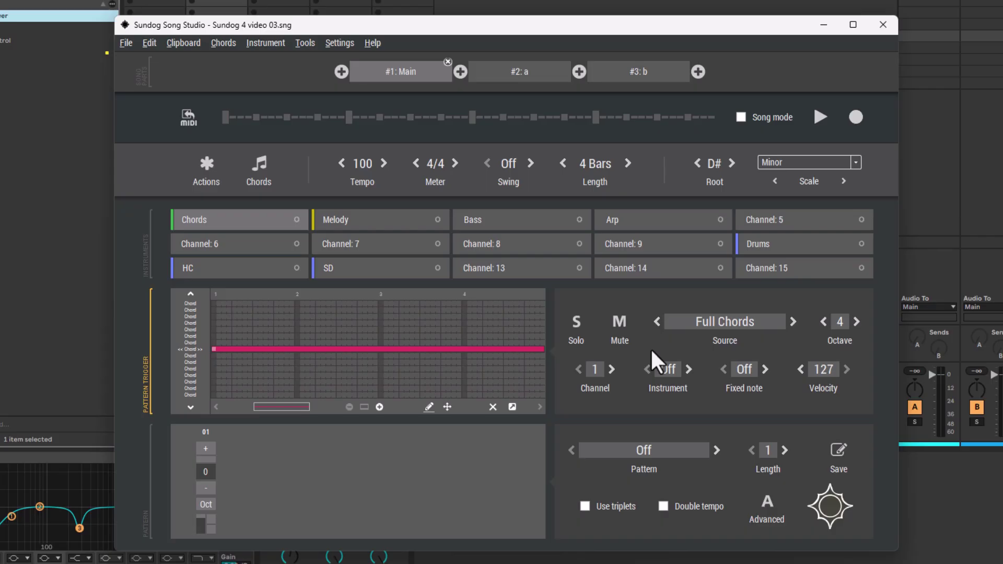
{"action": "key", "text": "space"}
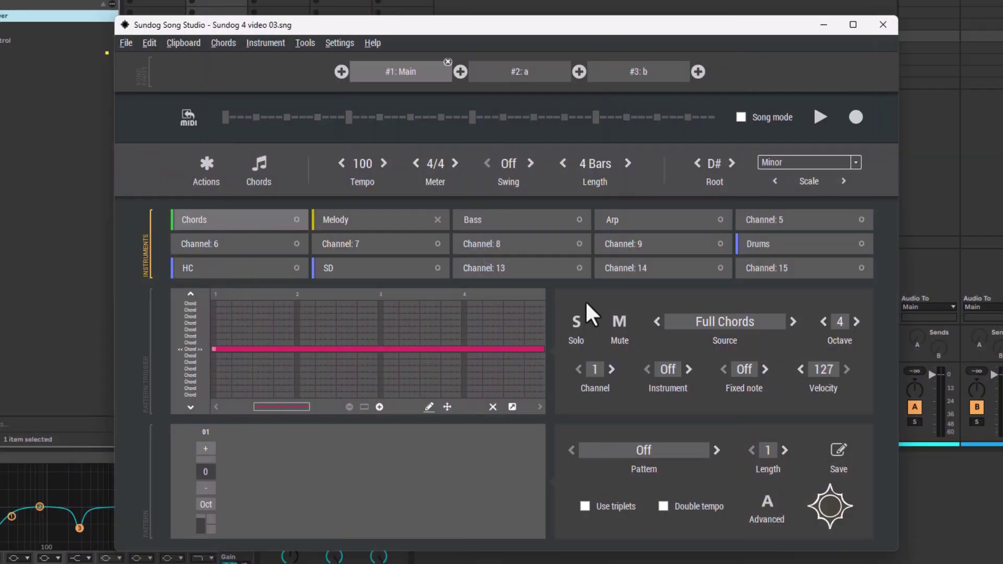
{"action": "left_click", "coordinate": [533, 223]}
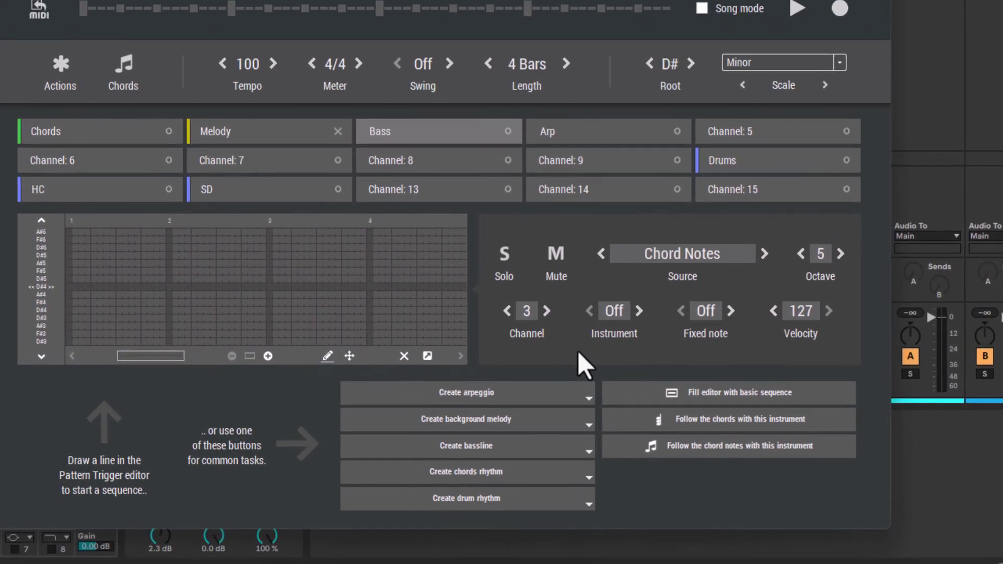
- Make the Bass follow the chord notes and lower it from octave 5 to 4
{"action": "left_click", "coordinate": [704, 452]}
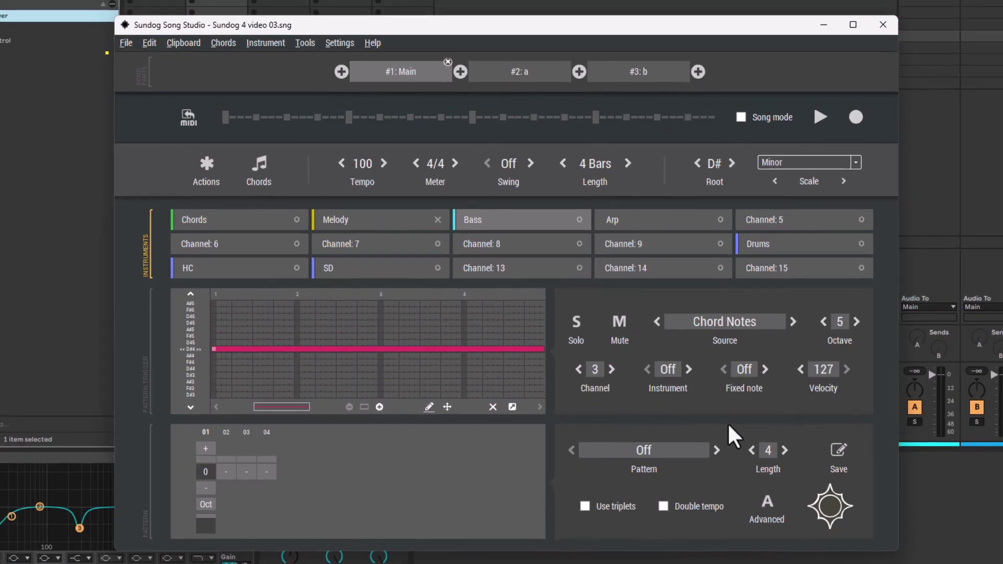
{"action": "key", "text": "space"}
{"action": "key", "text": "space"}
{"action": "left_click", "coordinate": [824, 322]}
{"action": "key", "text": "space"}
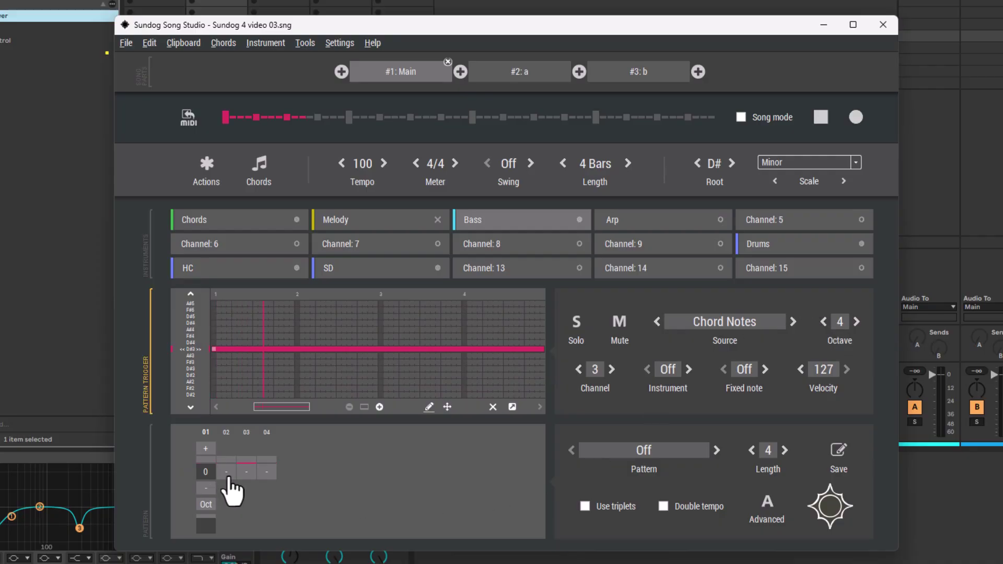
- Add bass steps 02–04 and raise step 03 one octave above the rest
{"action": "left_click", "coordinate": [226, 472]}
{"action": "left_click", "coordinate": [246, 472]}
{"action": "left_click", "coordinate": [266, 472]}
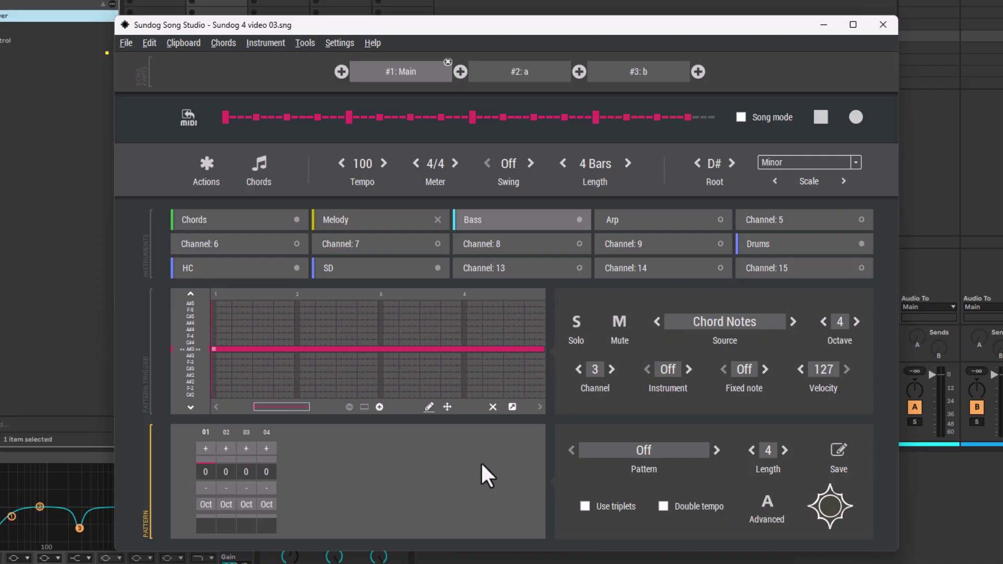
{"action": "key", "text": "space"}
{"action": "left_click", "coordinate": [246, 504]}
{"action": "left_click", "coordinate": [248, 508]}
{"action": "key", "text": "space"}
{"action": "left_click", "coordinate": [244, 505]}
{"action": "right_click", "coordinate": [244, 506]}
- Make the Arp follow the chord notes with a pattern length of 6
{"action": "left_click", "coordinate": [675, 229]}
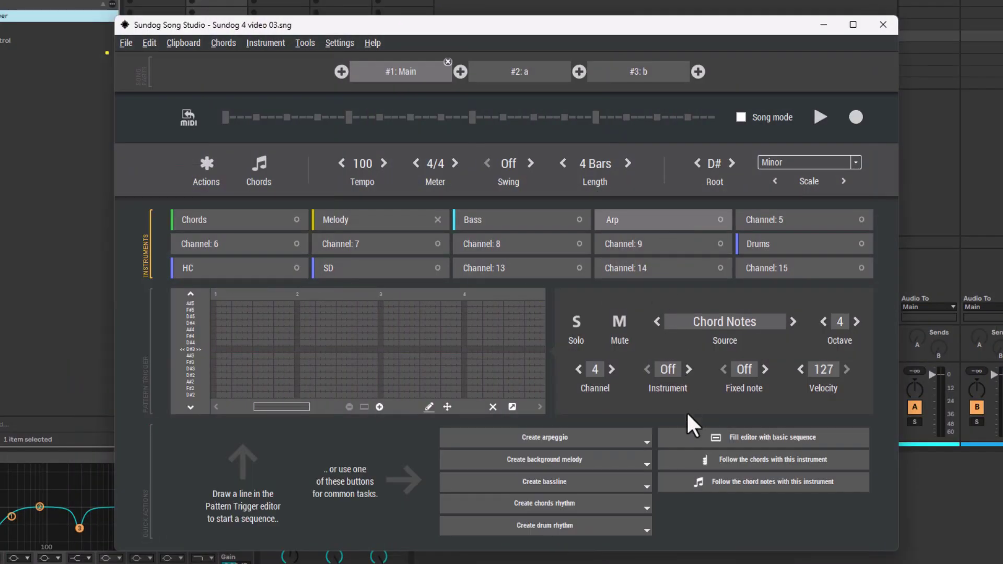
{"action": "left_click", "coordinate": [783, 482]}
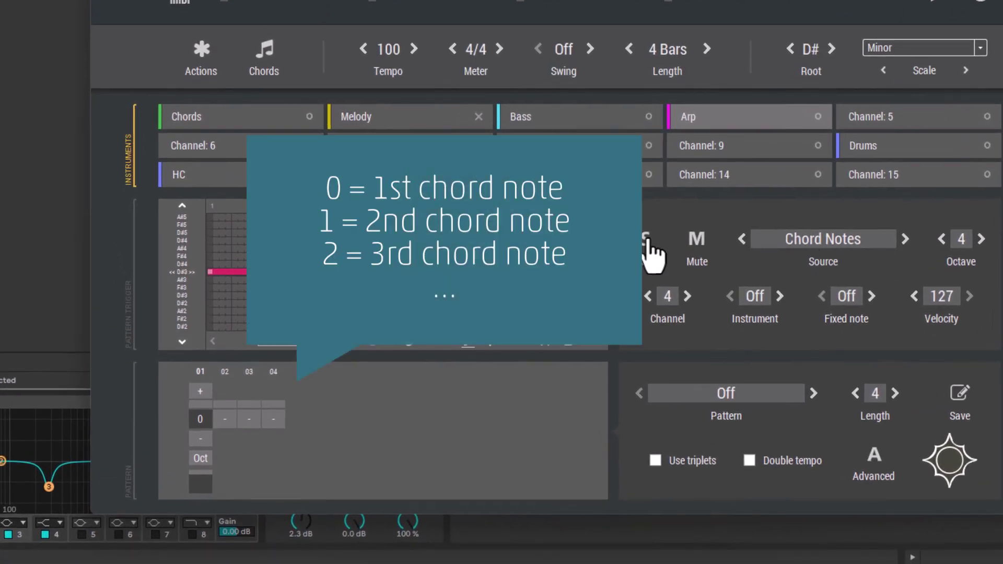
{"action": "left_click", "coordinate": [895, 393]}
{"action": "left_click", "coordinate": [895, 393]}
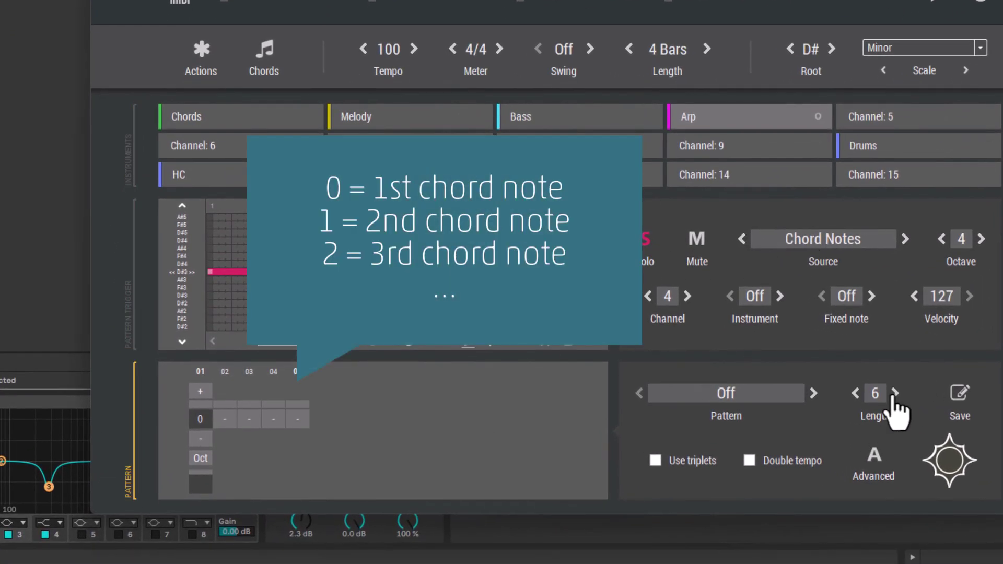
- Set arp step 03 to +1 and step 05 to +2, auditioning the pattern
{"action": "left_click", "coordinate": [249, 418]}
{"action": "left_click", "coordinate": [249, 392]}
{"action": "left_click", "coordinate": [297, 419]}
{"action": "left_click", "coordinate": [297, 391]}
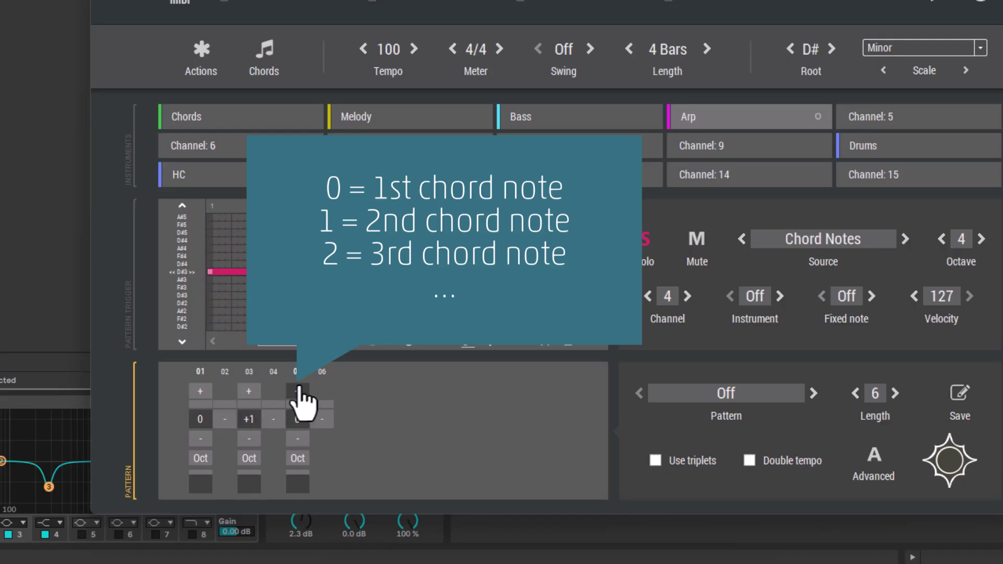
{"action": "left_click", "coordinate": [297, 392]}
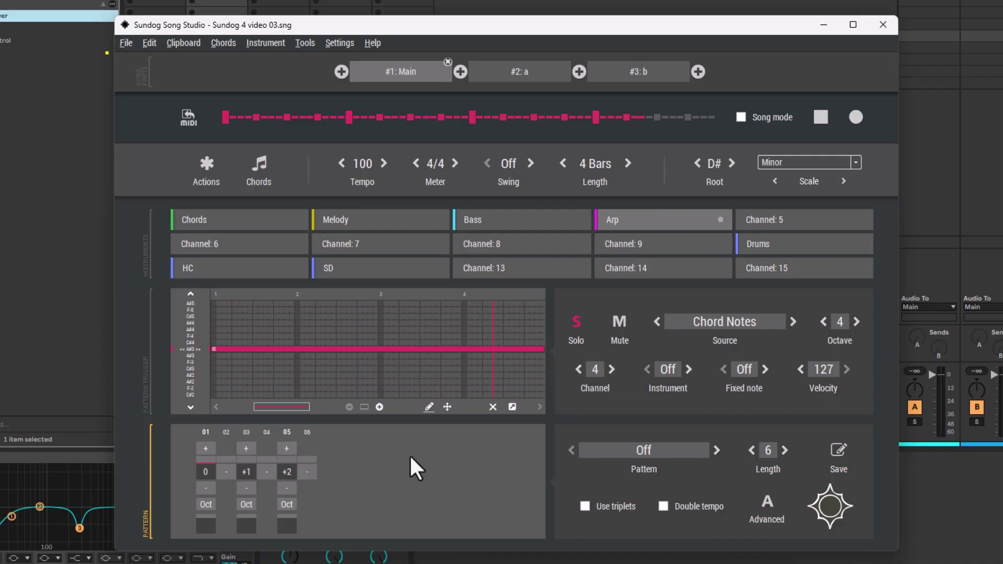
{"action": "key", "text": "space"}
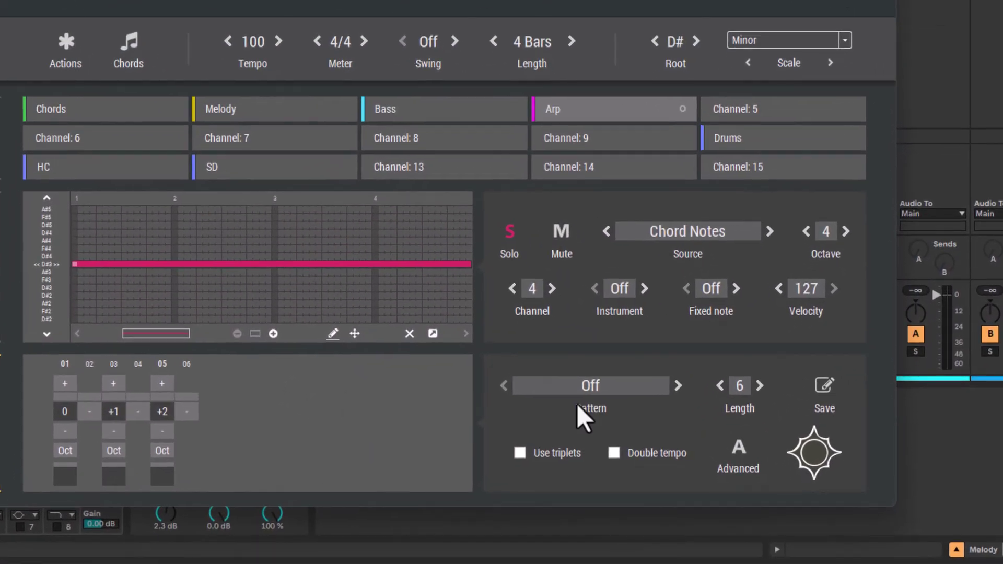
- Set the Arp's advanced Chord FX 1 to 'Remove lowest note' and stop playback
{"action": "left_click", "coordinate": [738, 453]}
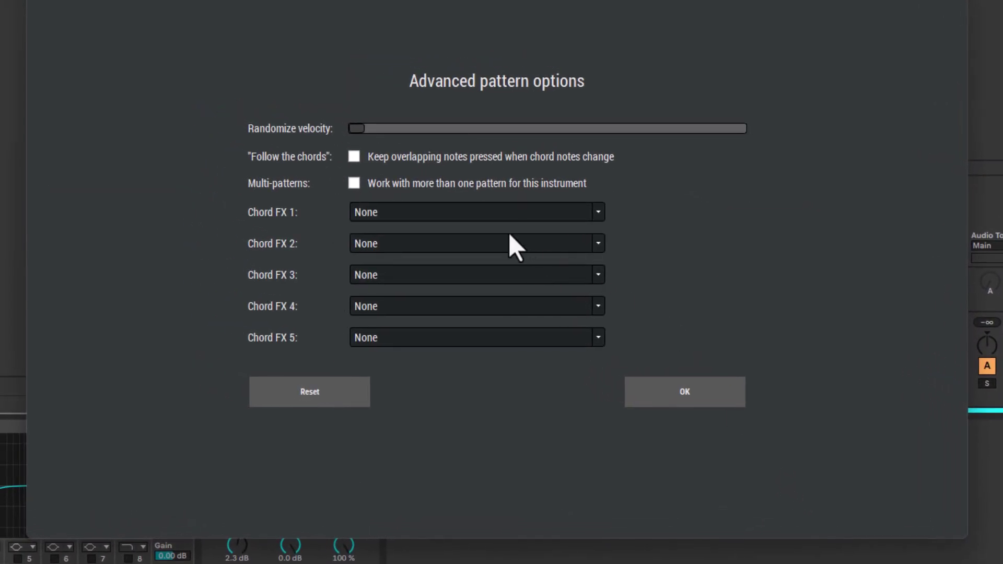
{"action": "left_click", "coordinate": [504, 214]}
{"action": "left_click", "coordinate": [459, 243]}
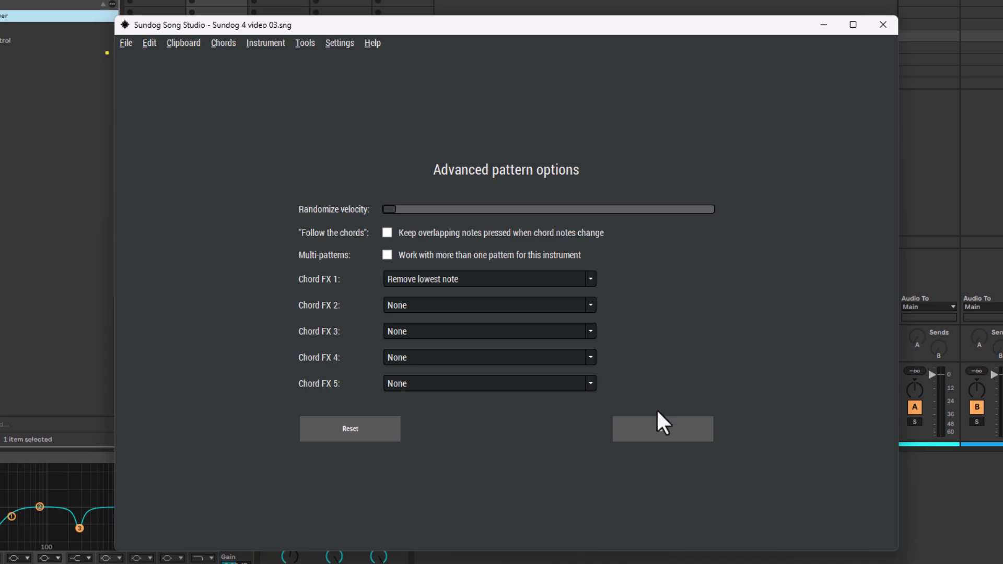
{"action": "left_click", "coordinate": [652, 434]}
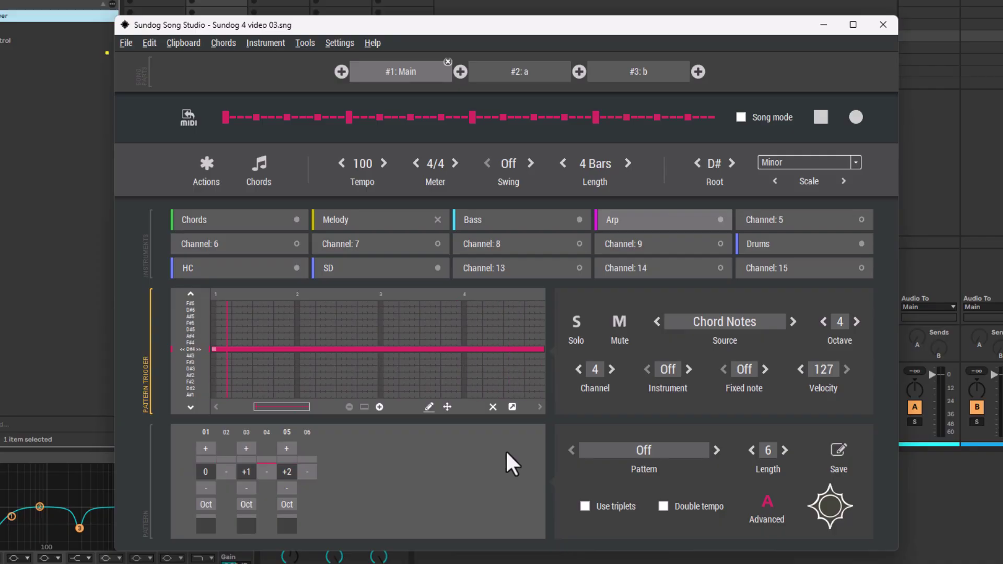
{"action": "key", "text": "space"}
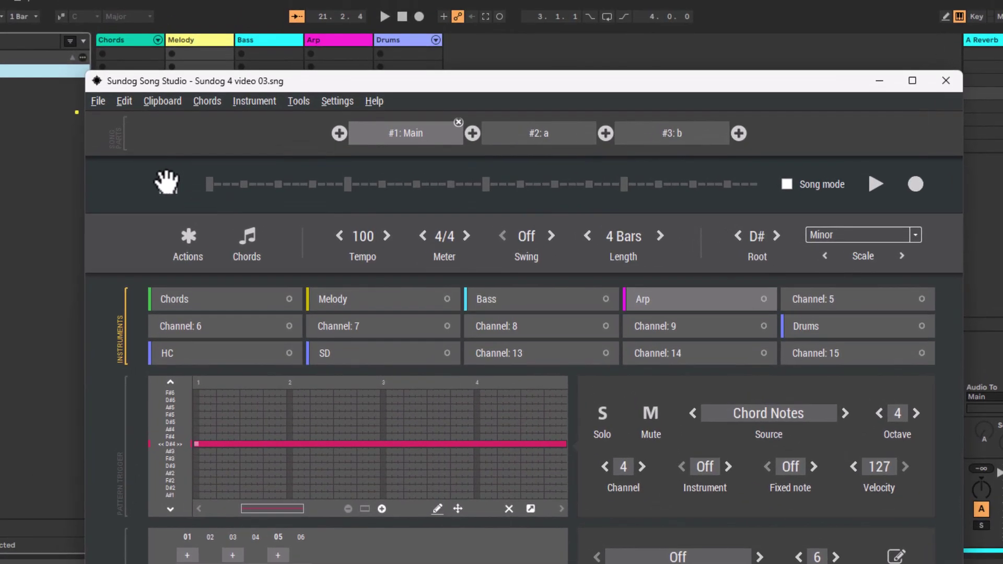
- Drag the song's MIDI export into Ableton's first scene, then check the Chords, Melody, Arp and Drums clips
{"action": "left_click_drag", "start_coordinate": [166, 182], "coordinate": [142, 51]}
{"action": "double_click", "coordinate": [141, 52]}
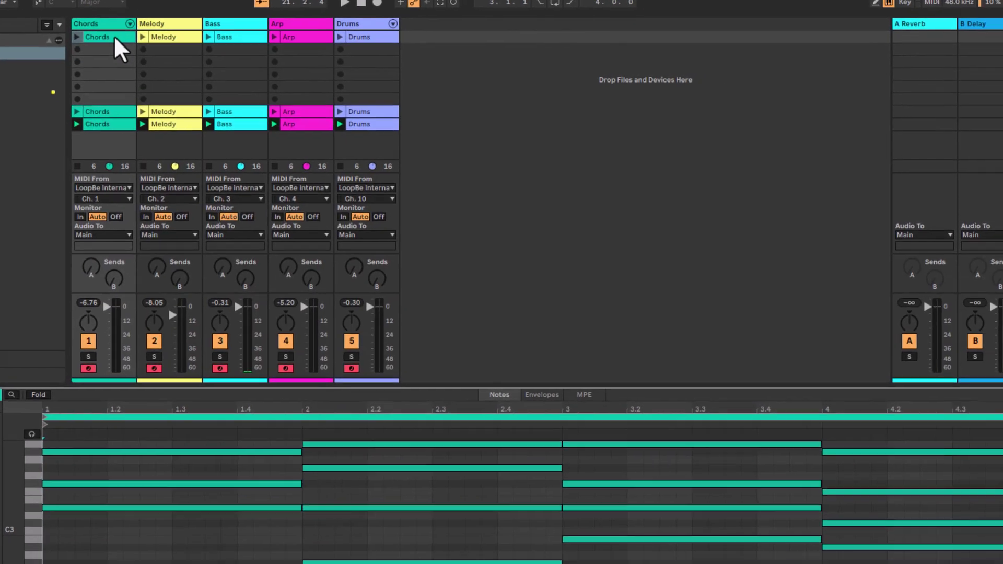
{"action": "left_click", "coordinate": [157, 21]}
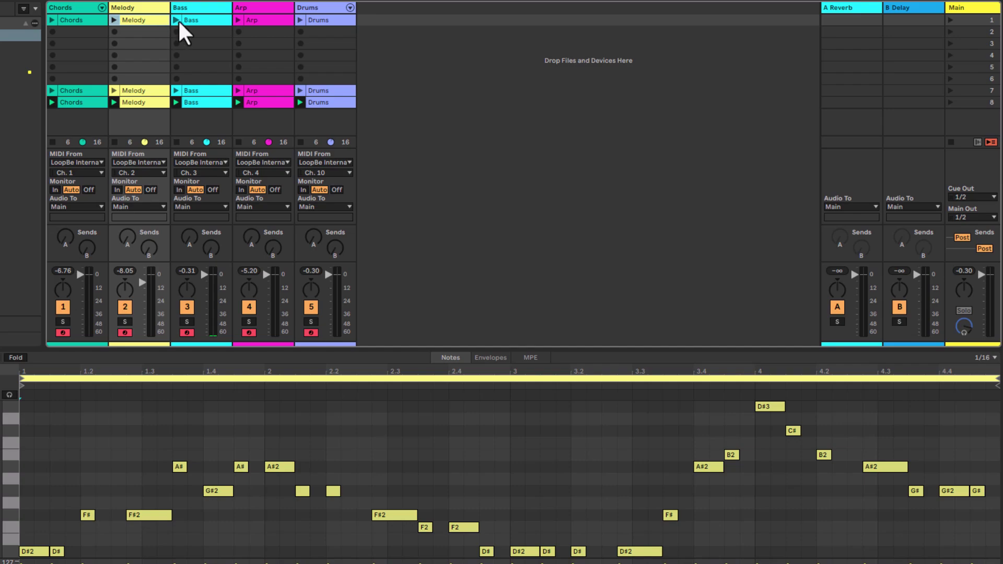
{"action": "left_click", "coordinate": [260, 19]}
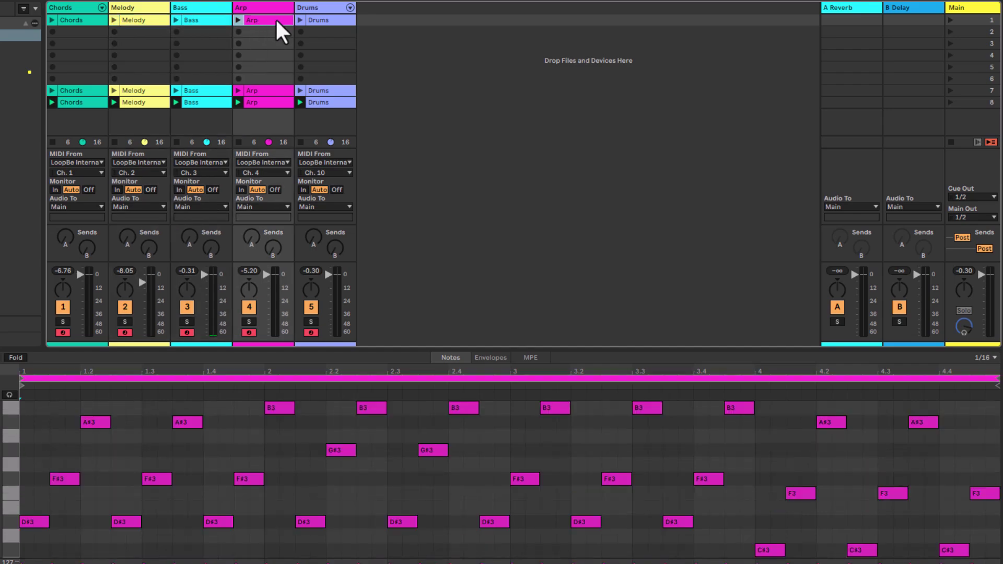
{"action": "left_click", "coordinate": [327, 21]}
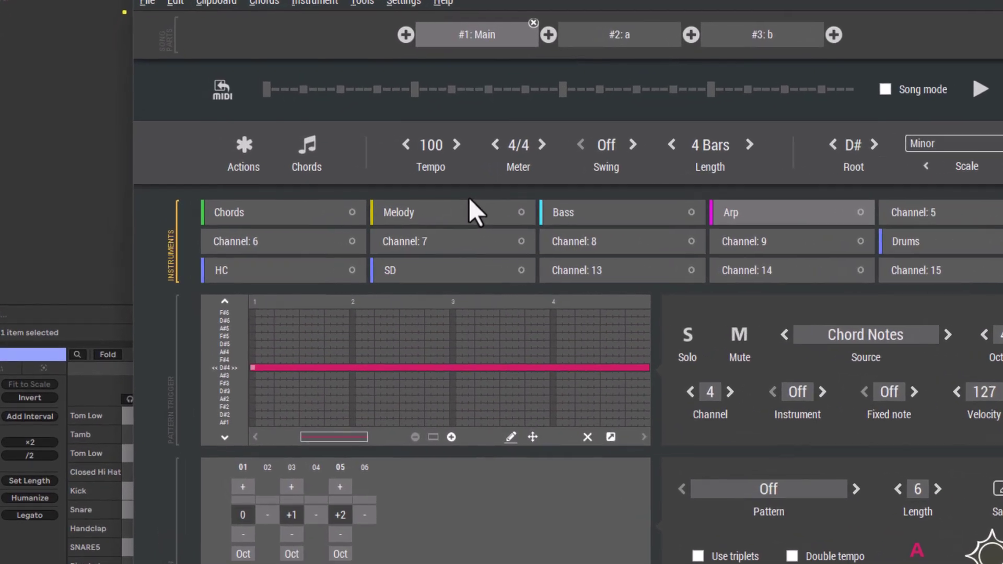
{"action": "left_click", "coordinate": [245, 145]}
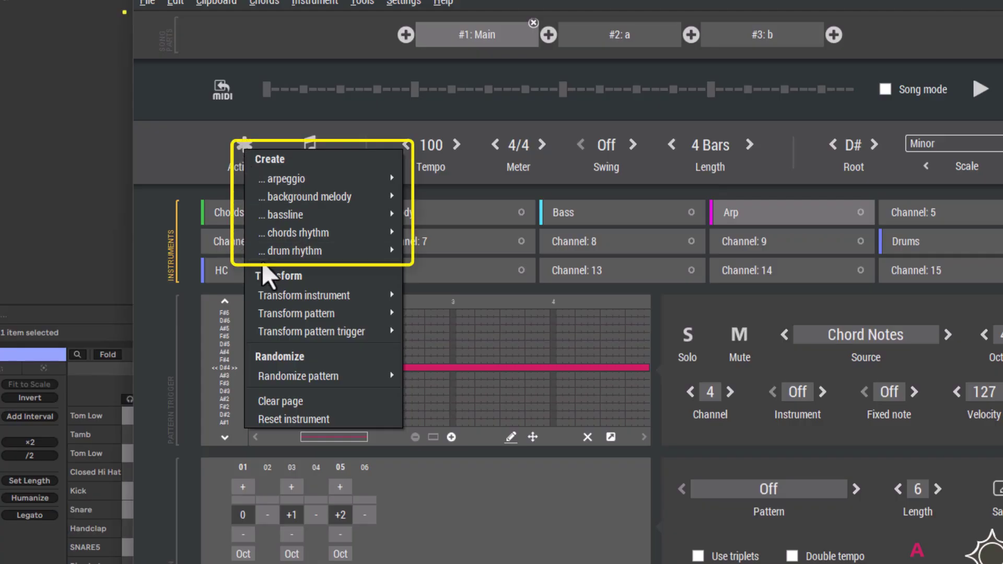
{"action": "mouse_move", "coordinate": [334, 252]}
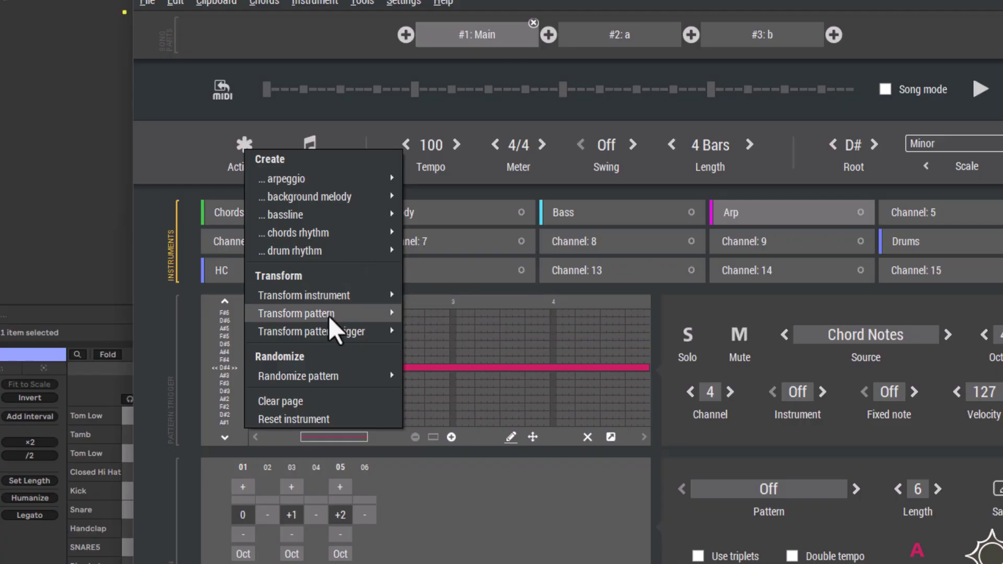
{"action": "mouse_move", "coordinate": [330, 316]}
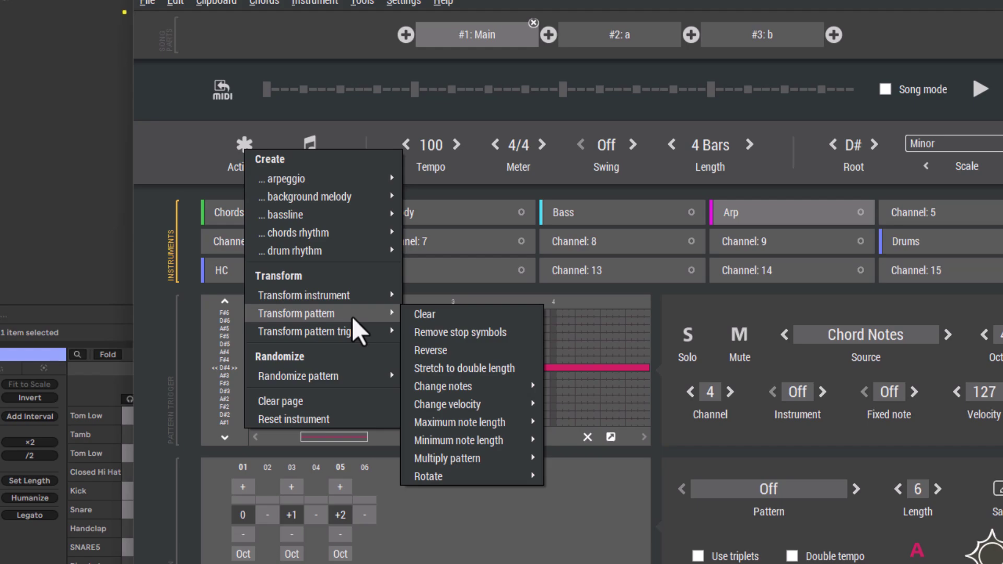
{"action": "left_click", "coordinate": [449, 350]}
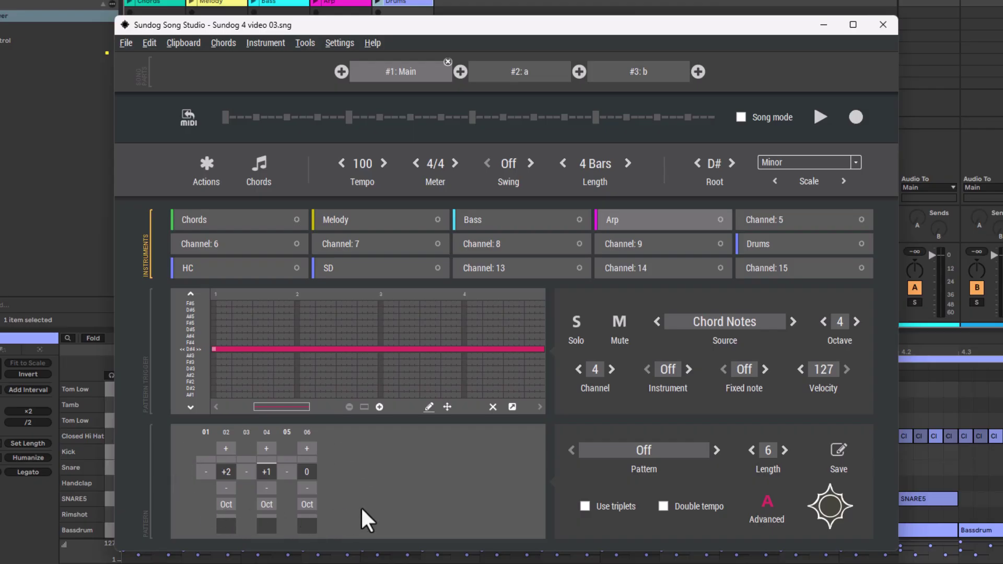
{"action": "right_click", "coordinate": [376, 465]}
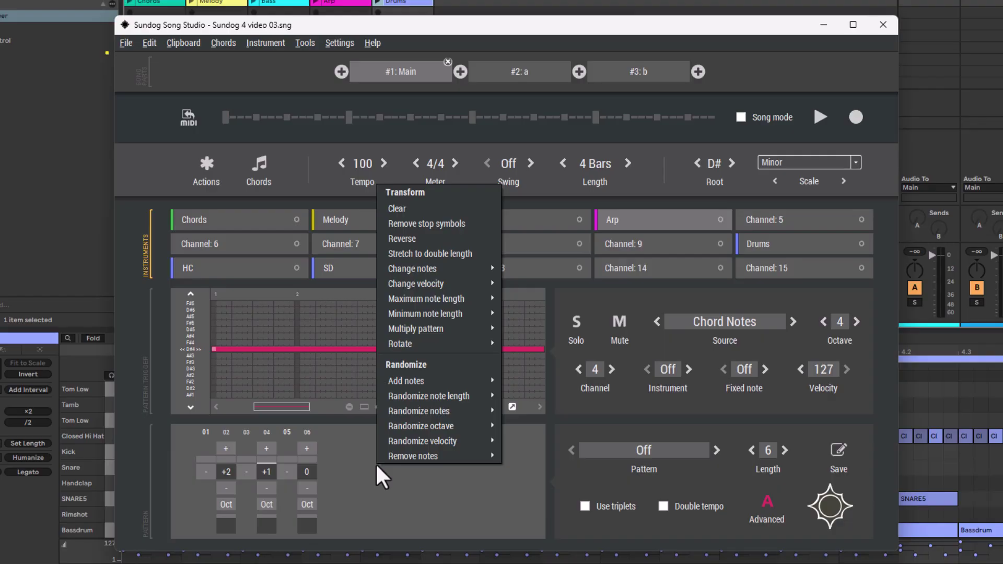
{"action": "left_click", "coordinate": [449, 238]}
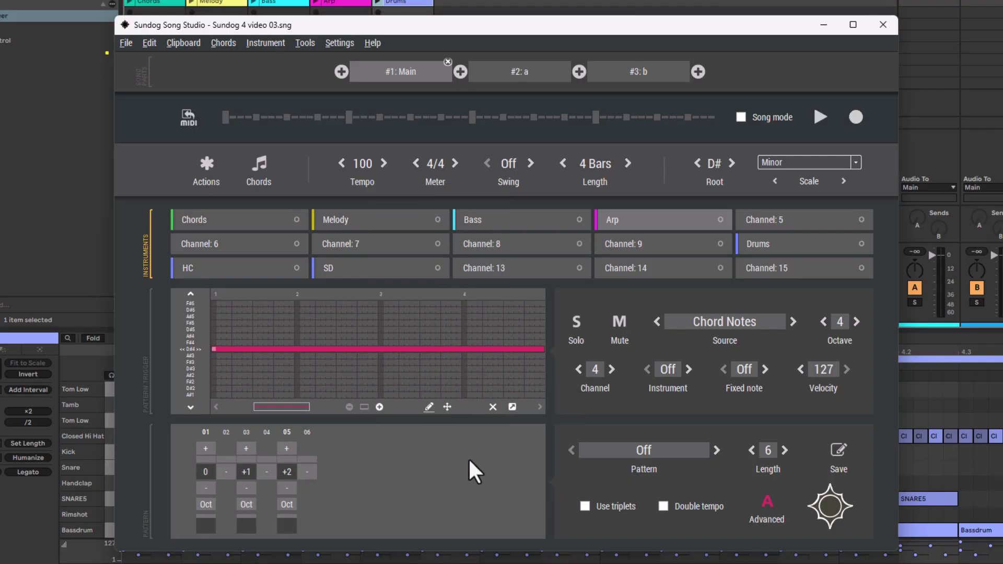